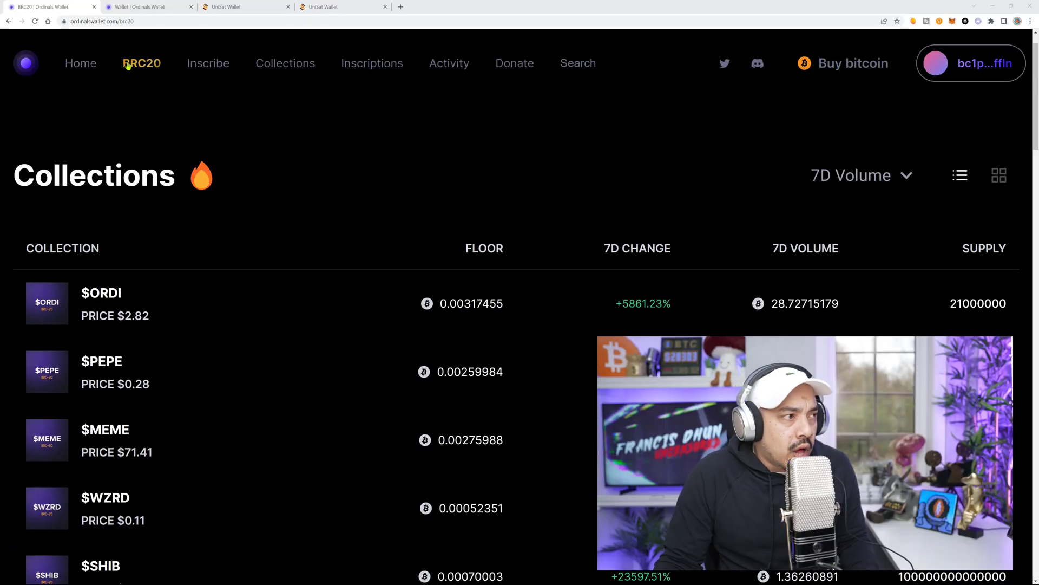
Step: Browse the BRC20 collections, then bring up UniSat's Inscribe page instead of Ordinals Wallet
scroll(241, 281, down, 1)
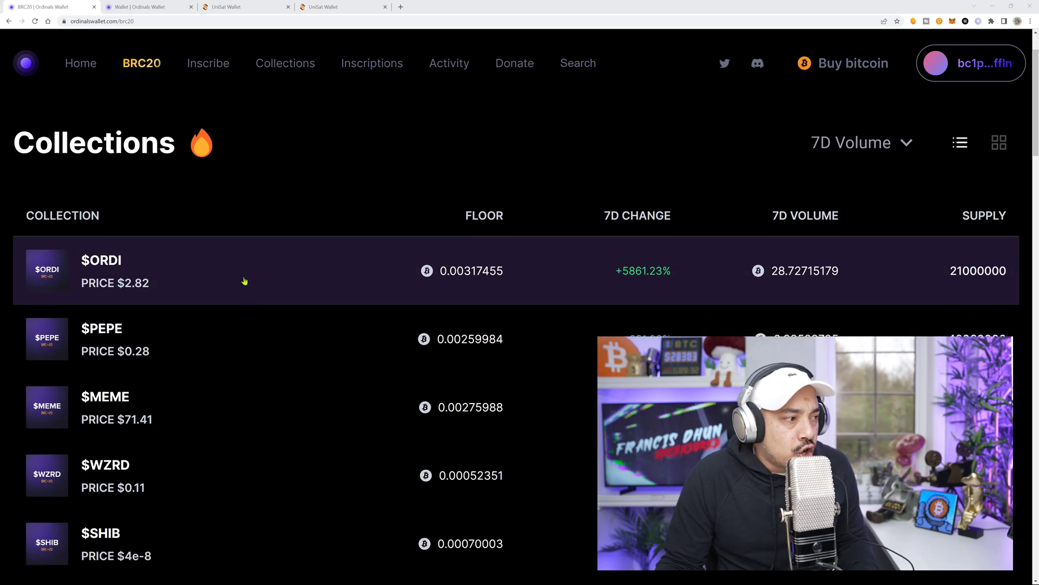
scroll(195, 287, down, 1)
scroll(156, 321, down, 2)
scroll(163, 345, up, 3)
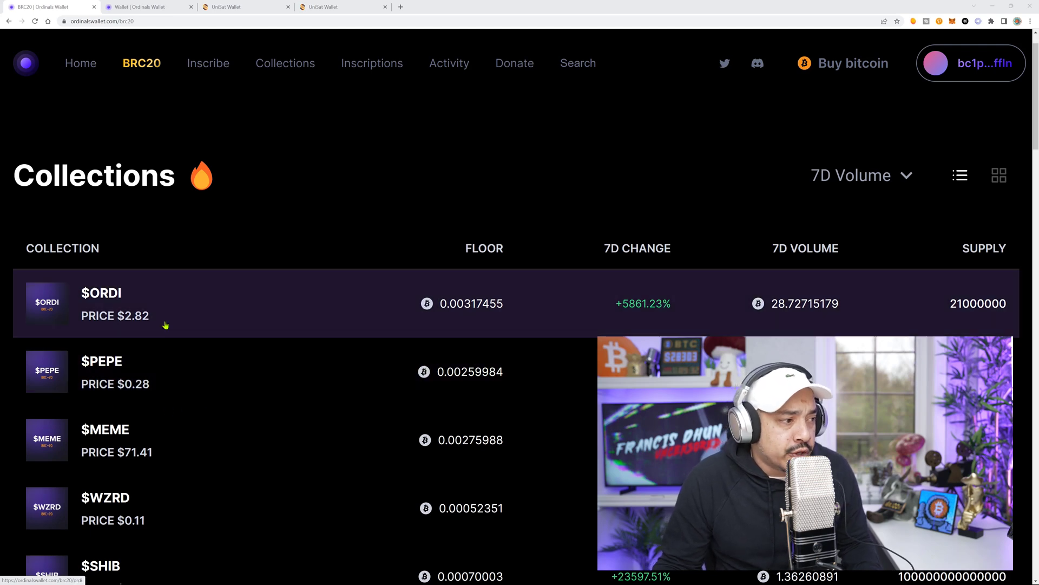
scroll(197, 390, down, 2)
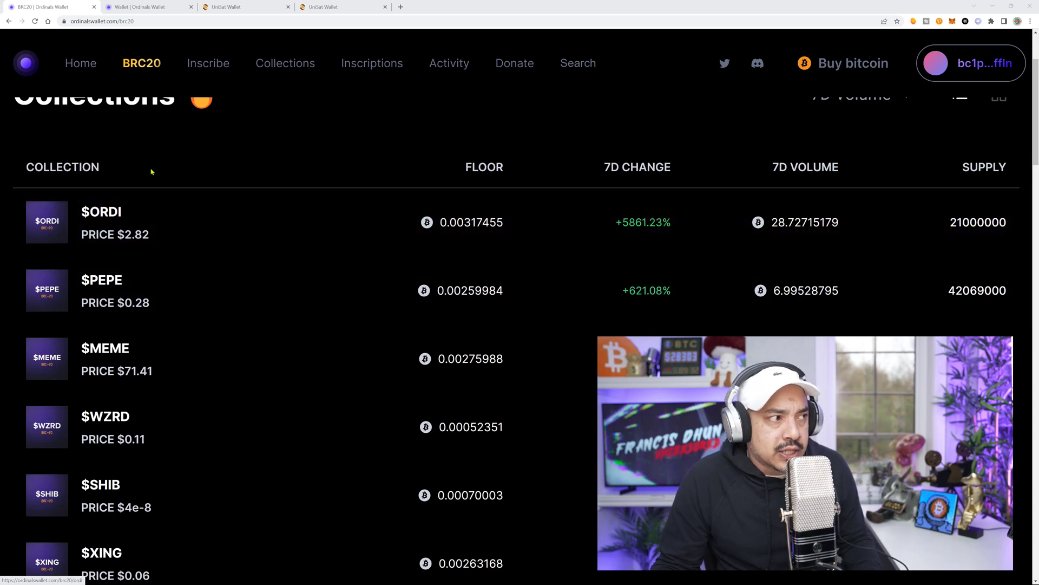
click(140, 7)
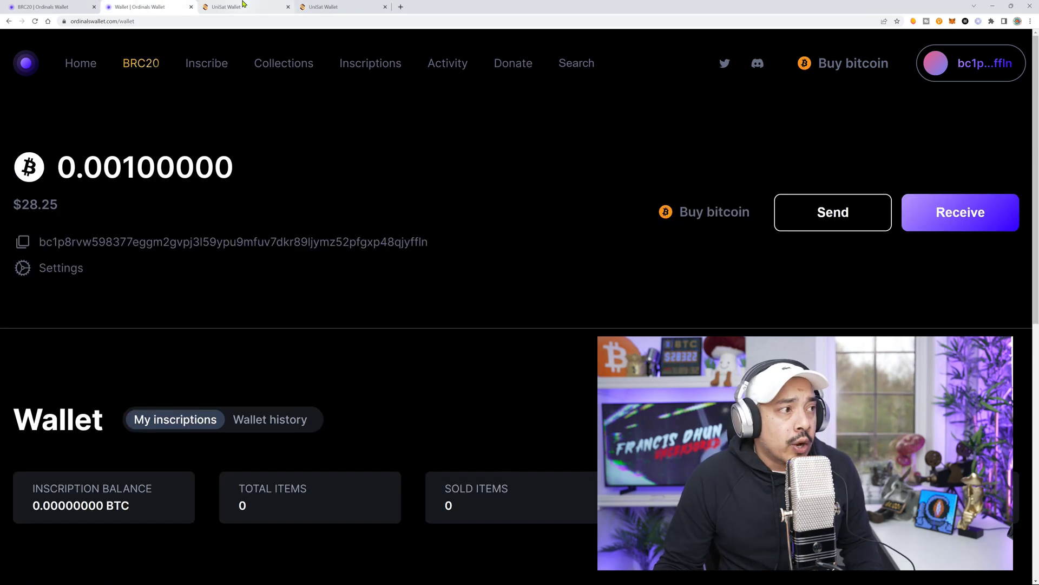
click(227, 7)
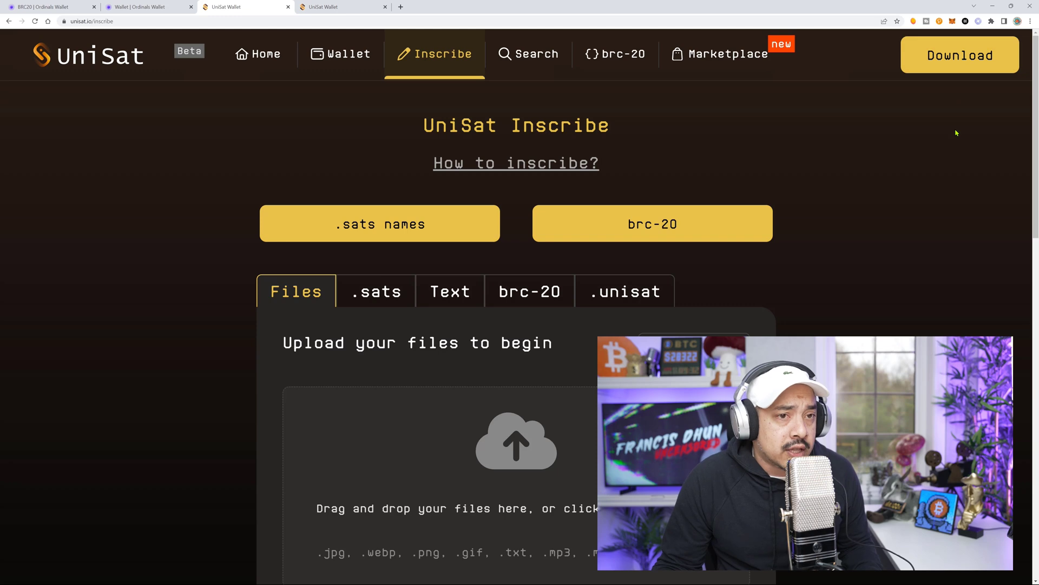
Step: Check the UniSat wallet balance, then copy the brc-20 transfer JSON line from Notepad
click(979, 22)
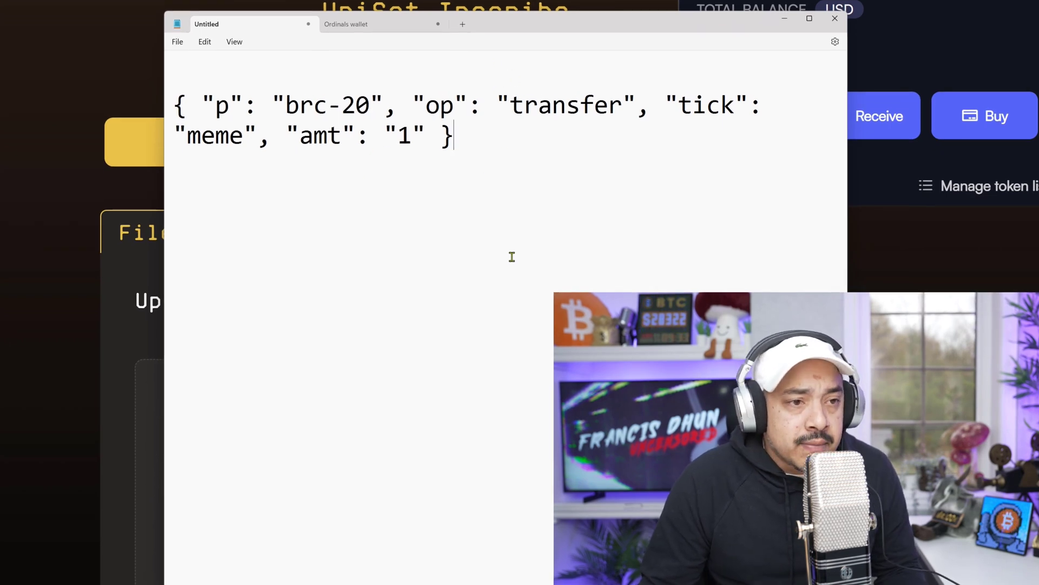
drag(567, 25, 534, 0)
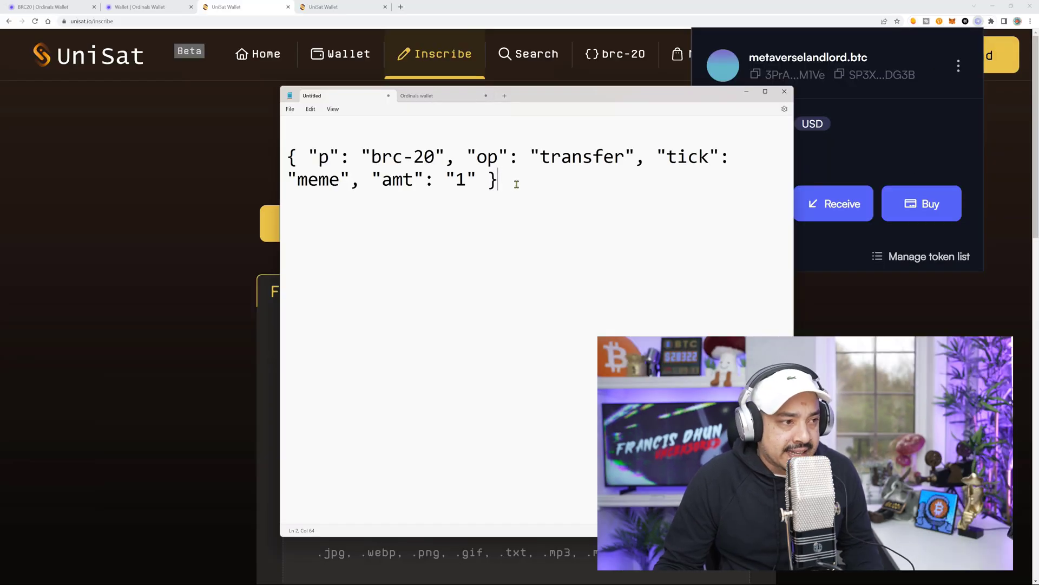
drag(516, 184, 282, 149)
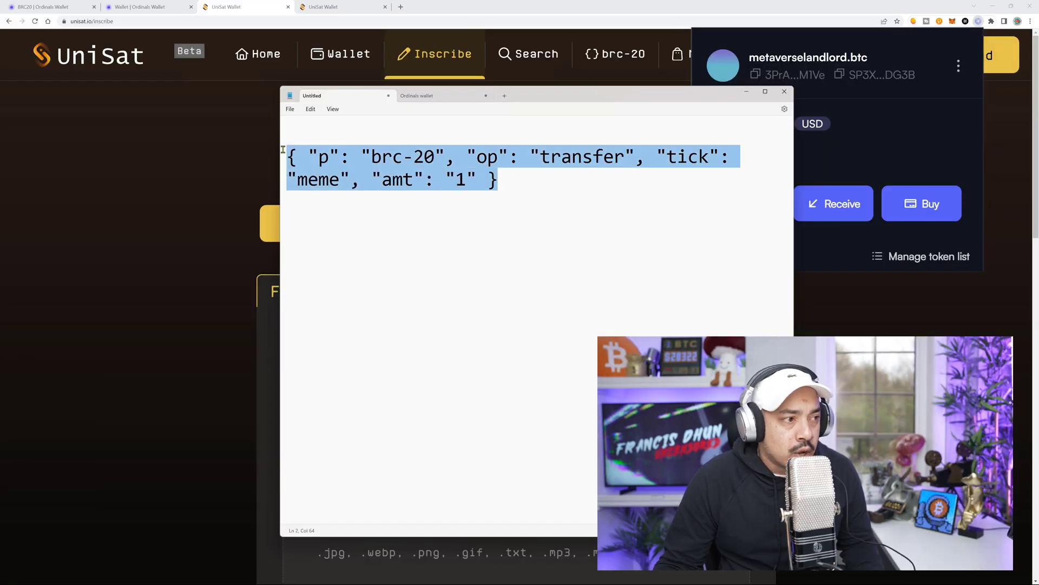
right_click(396, 169)
click(436, 213)
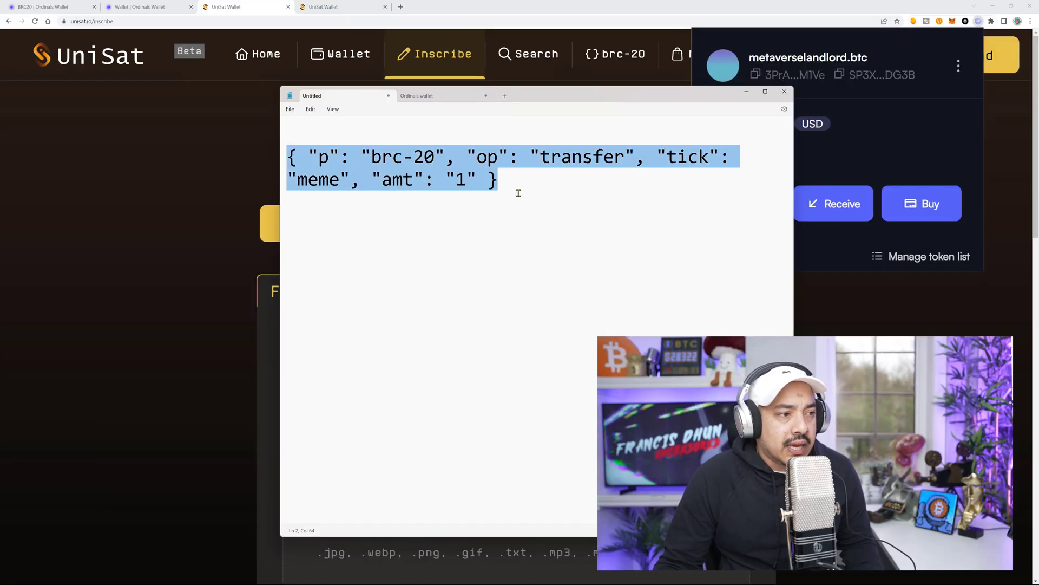
click(464, 208)
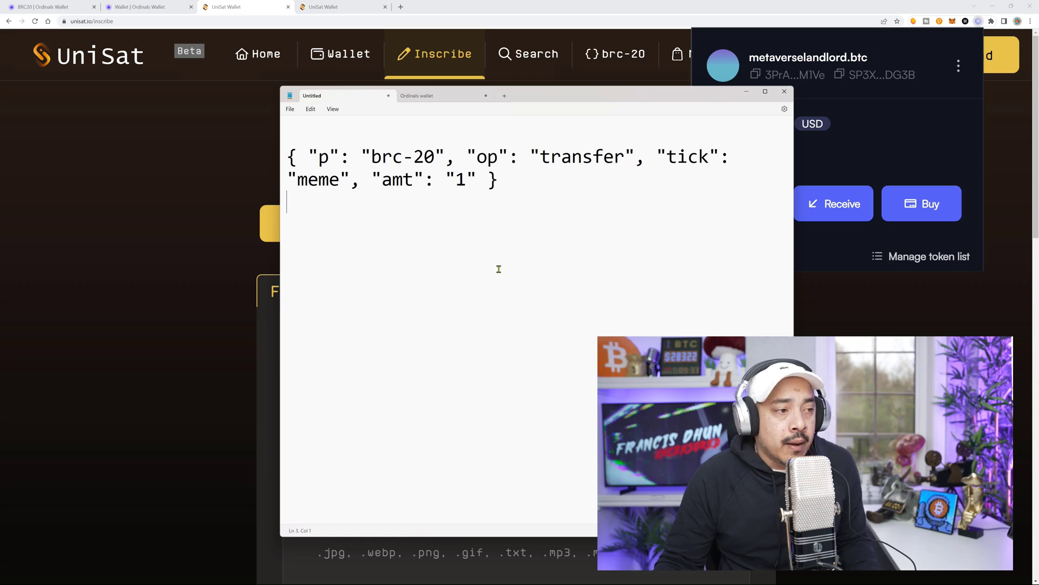
Step: Highlight the 'transfer' operation and the 'meme' ticker in the JSON to point them out
drag(542, 155, 587, 157)
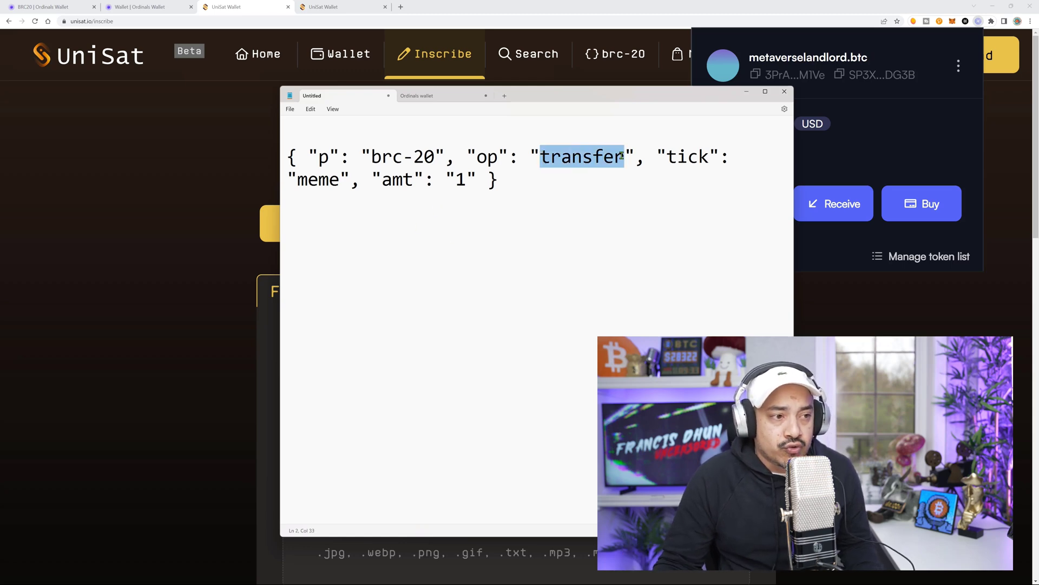
click(363, 214)
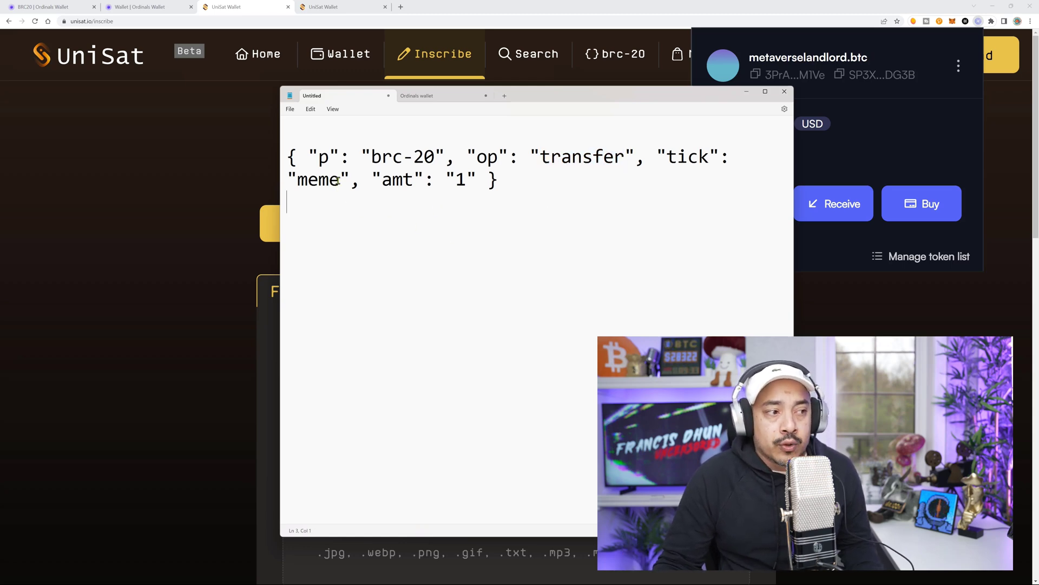
drag(341, 183, 305, 184)
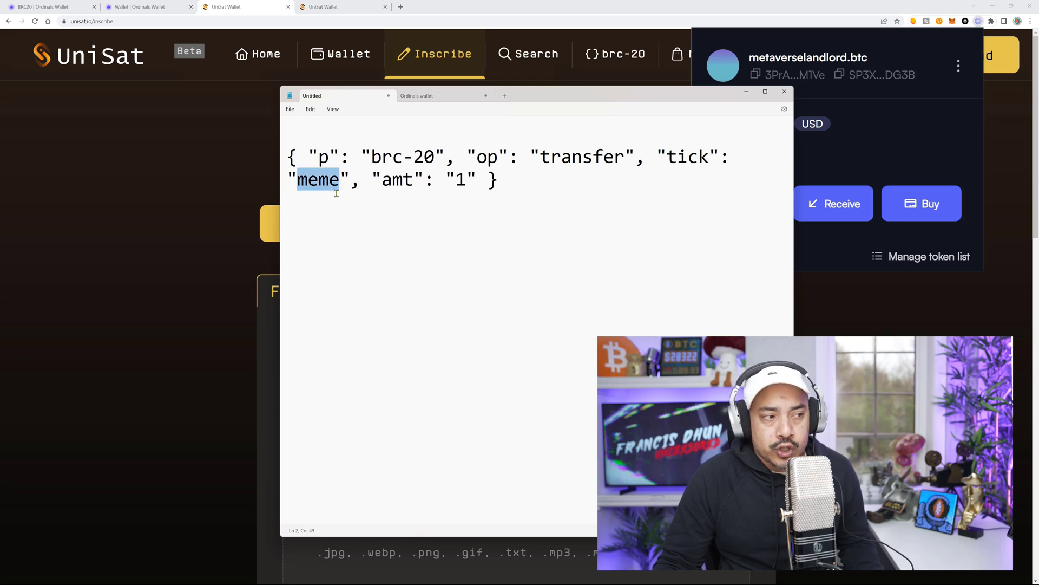
click(319, 226)
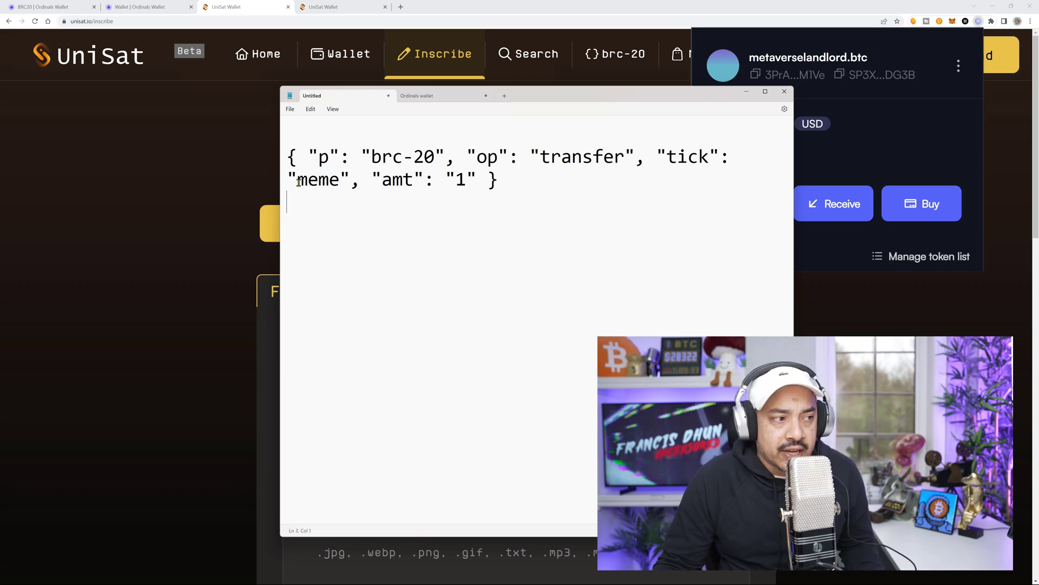
double_click(332, 185)
click(290, 185)
drag(312, 185, 340, 183)
click(329, 185)
click(317, 197)
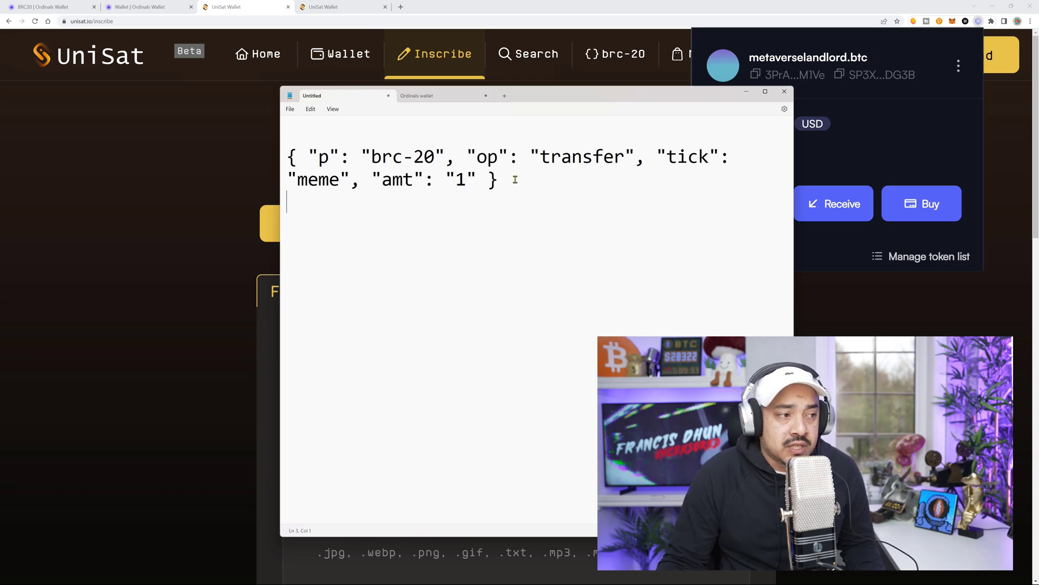
Step: Copy the meme transfer JSON again and bring the UniSat Inscribe page back in front
drag(493, 183, 253, 117)
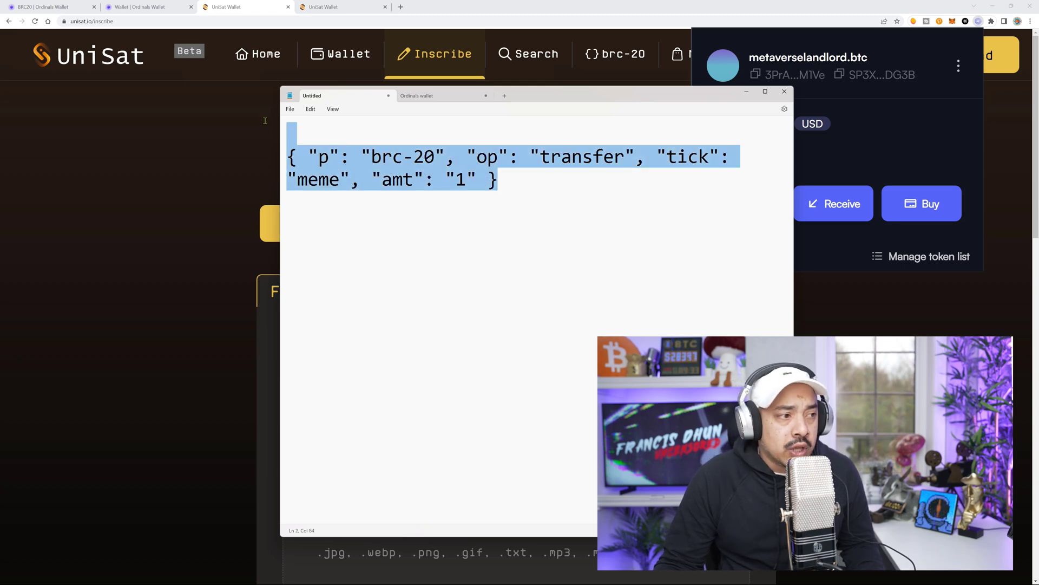
drag(497, 181, 324, 163)
right_click(321, 169)
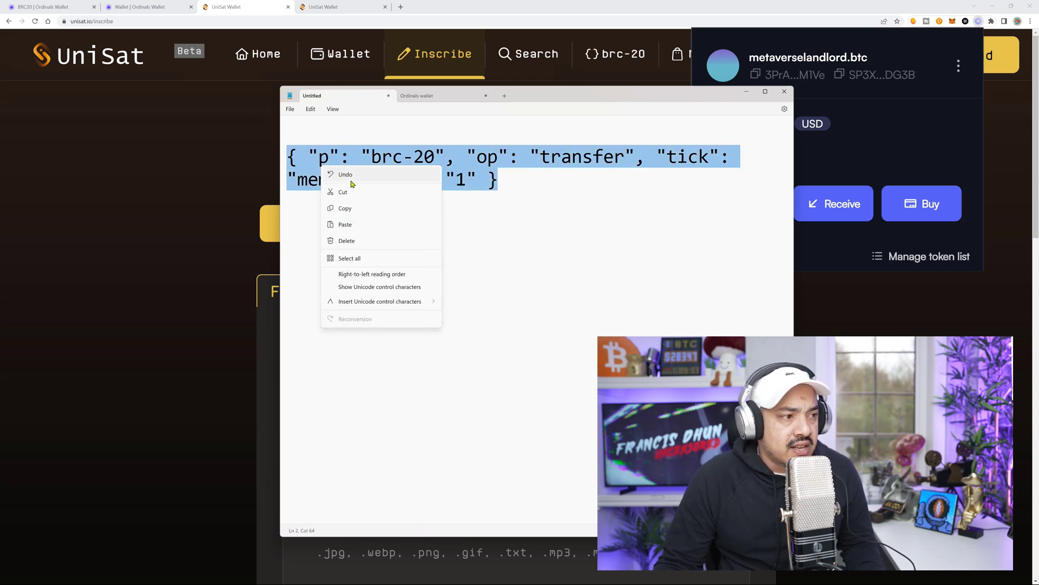
click(362, 208)
click(169, 200)
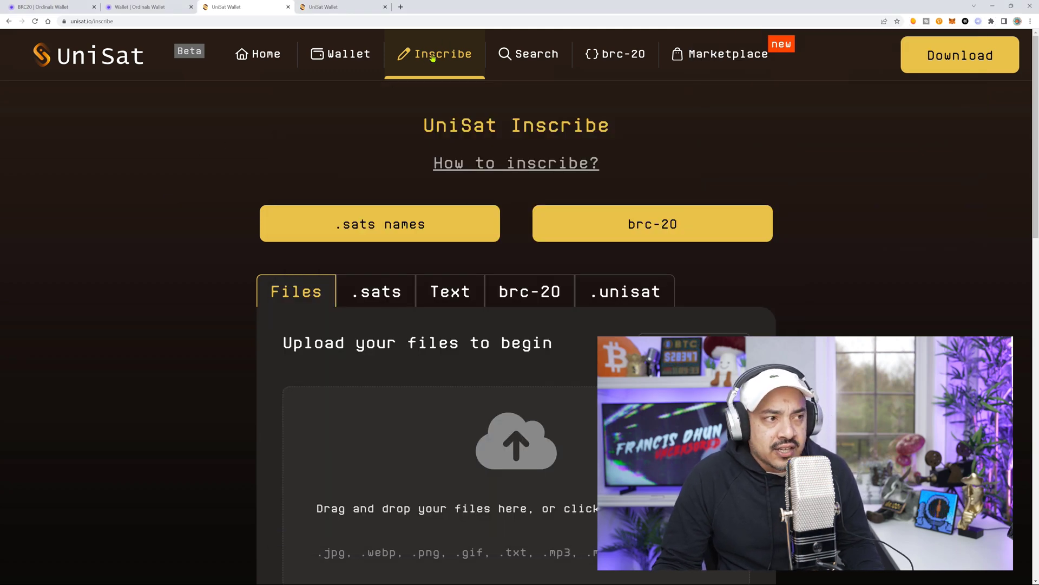
Step: Paste the brc-20 meme transfer JSON into a text inscription and confirm it
click(455, 293)
right_click(350, 270)
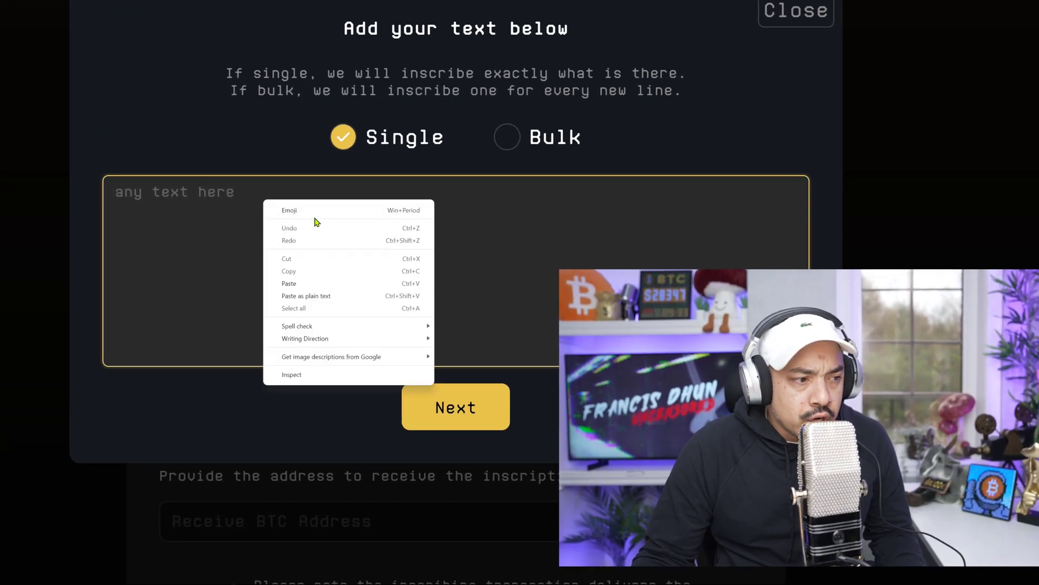
click(310, 283)
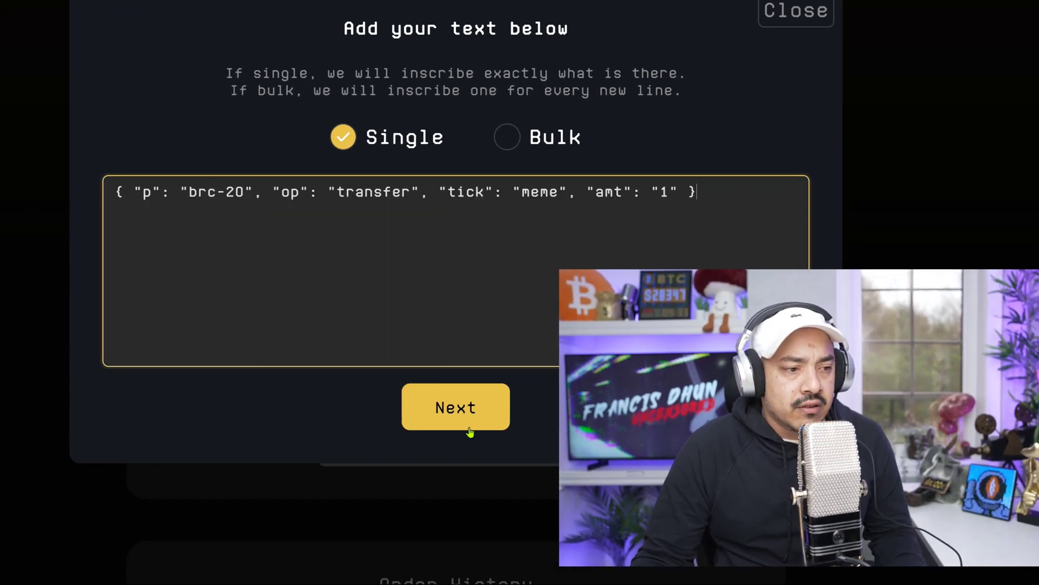
click(491, 415)
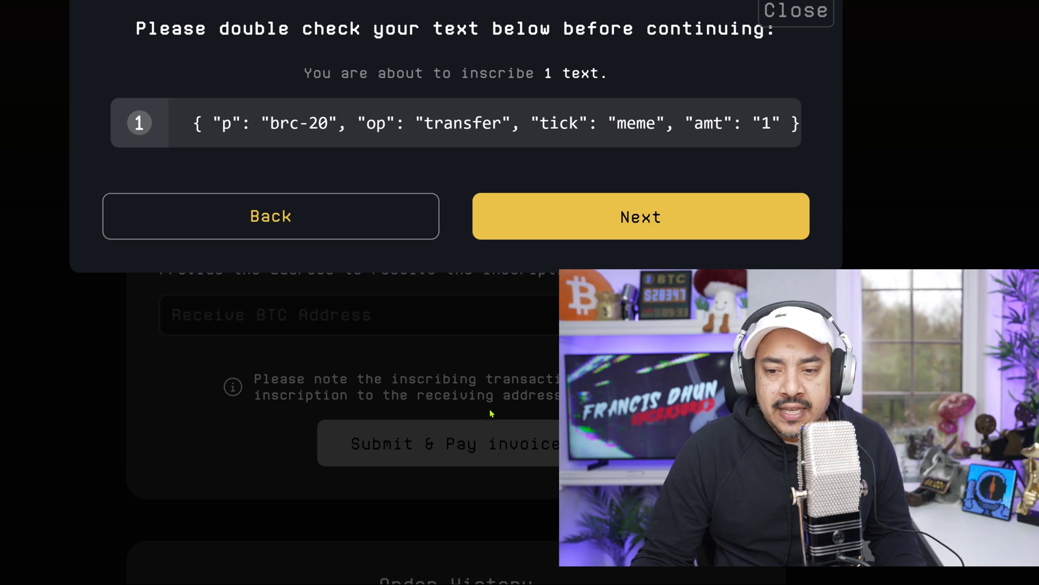
click(587, 204)
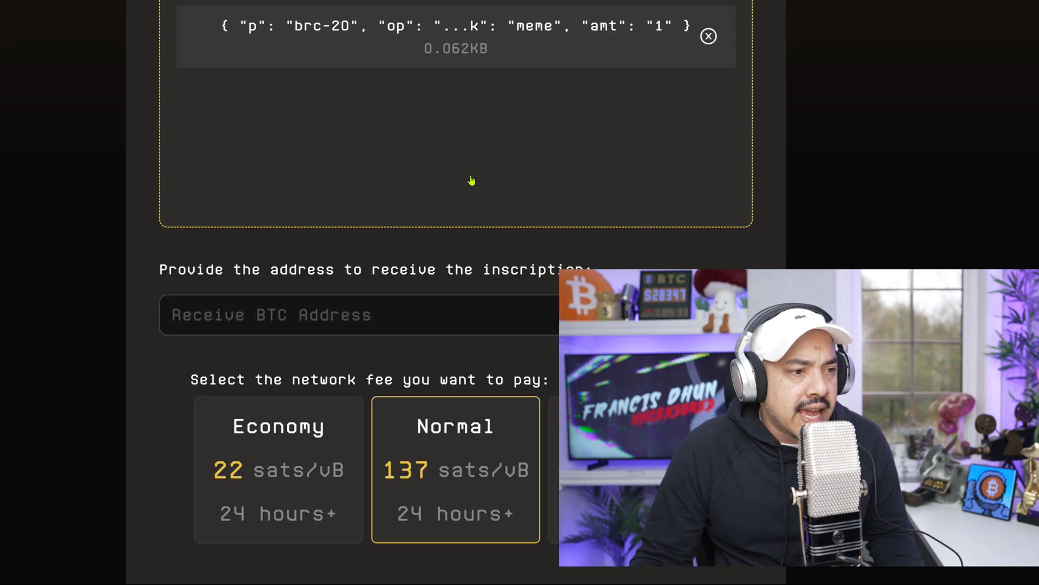
Step: Set a custom network fee of 150 sats/vB and review the roughly 32000-sat total
scroll(608, 184, down, 7)
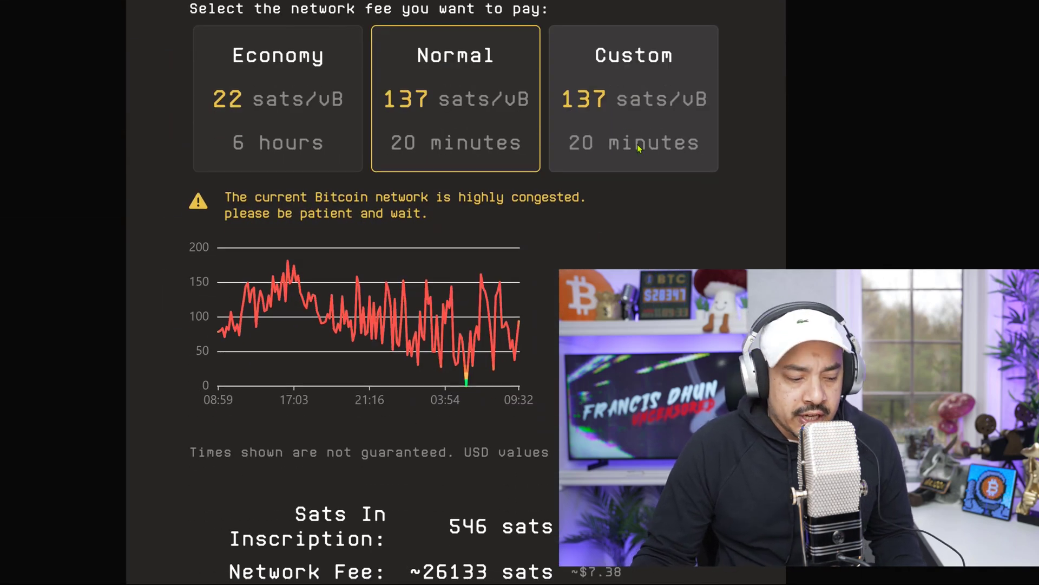
scroll(639, 152, down, 2)
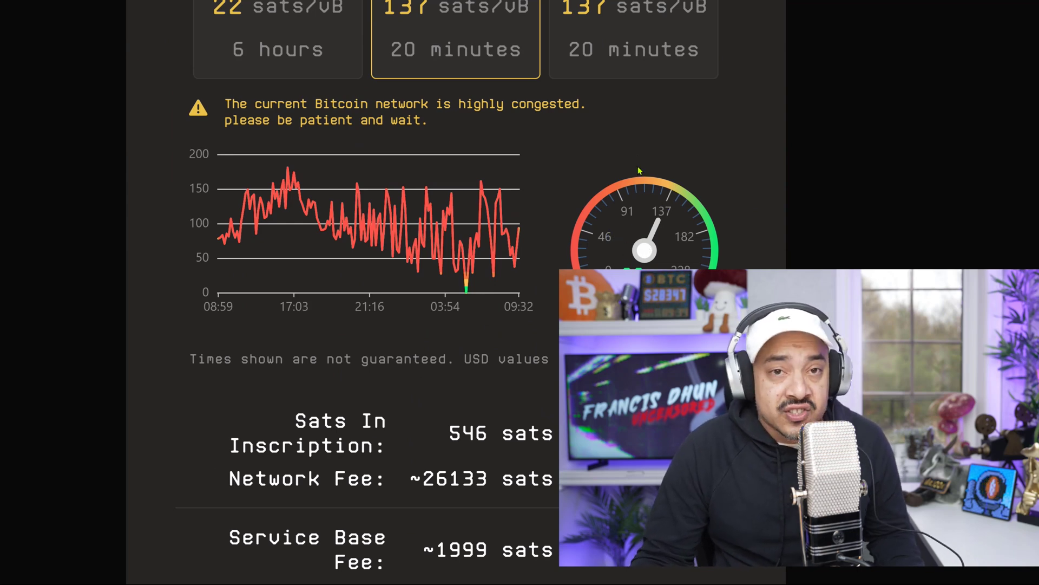
click(640, 41)
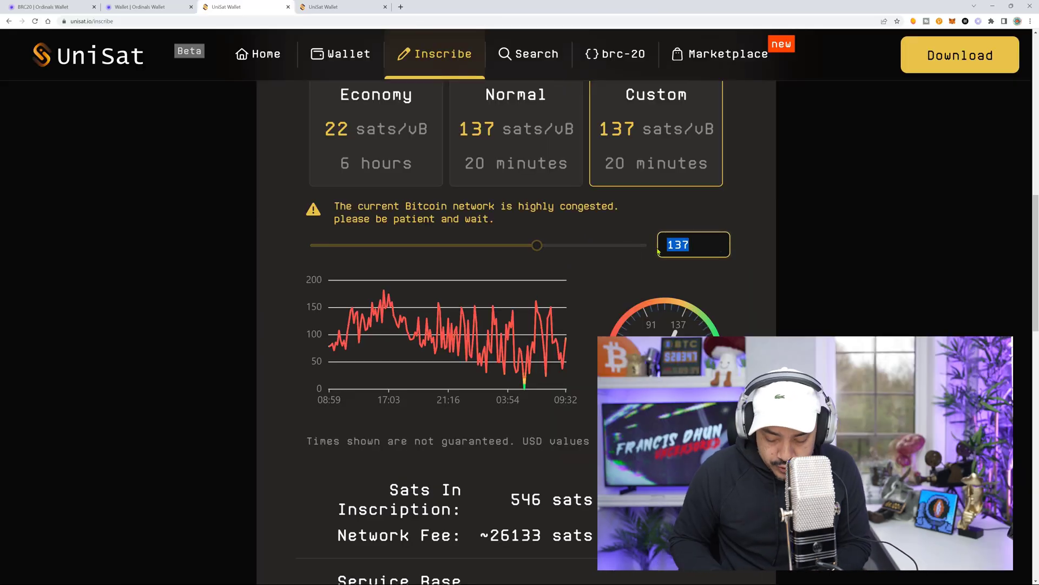
text(150)
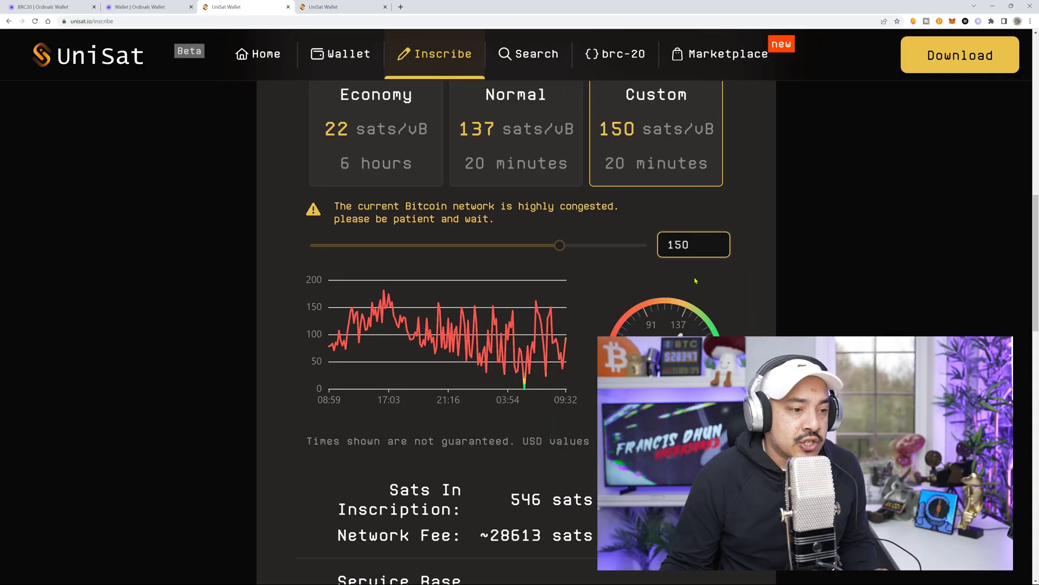
scroll(661, 297, down, 7)
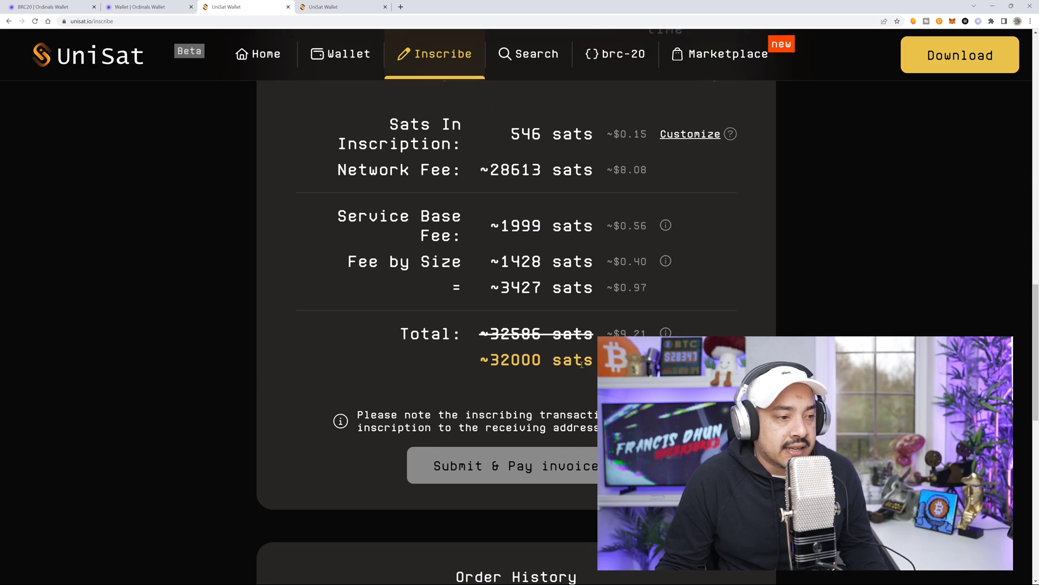
Step: Copy the wallet's Ordinals receiving address from the browser wallet extension
scroll(579, 360, up, 3)
scroll(576, 354, down, 5)
scroll(572, 348, up, 6)
scroll(571, 348, up, 5)
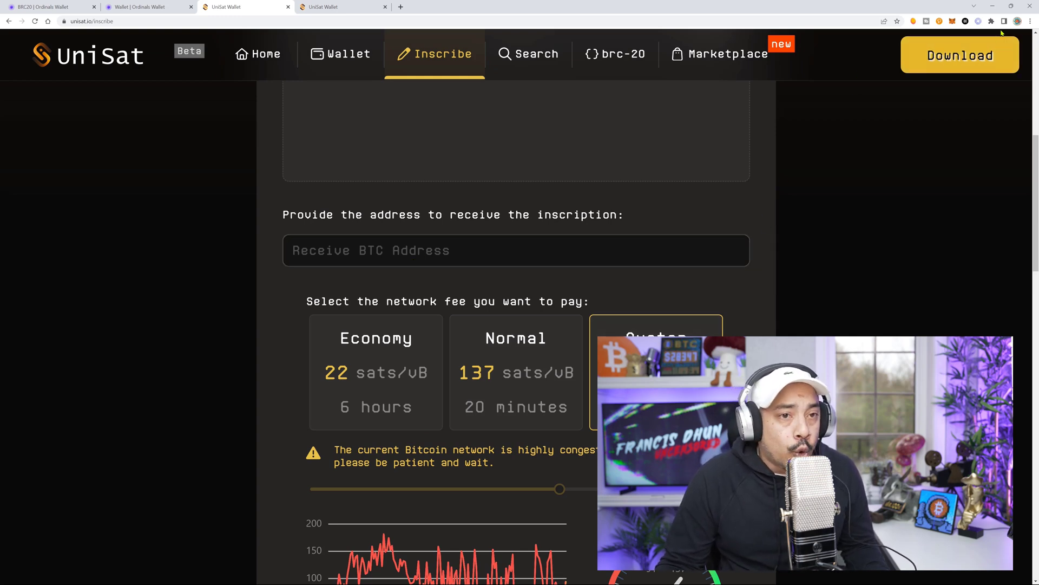
click(978, 22)
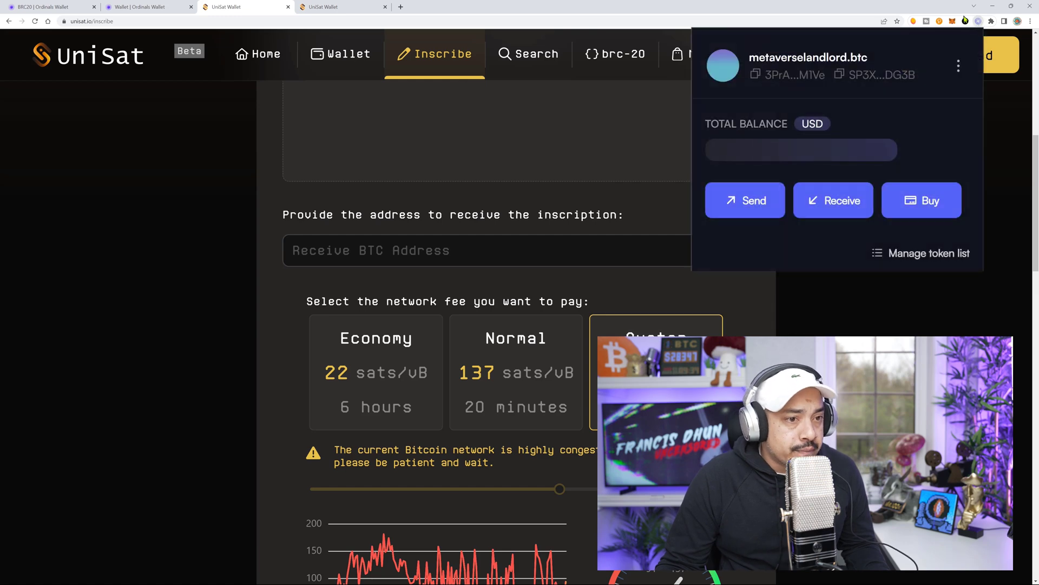
click(853, 200)
scroll(864, 165, down, 2)
click(908, 183)
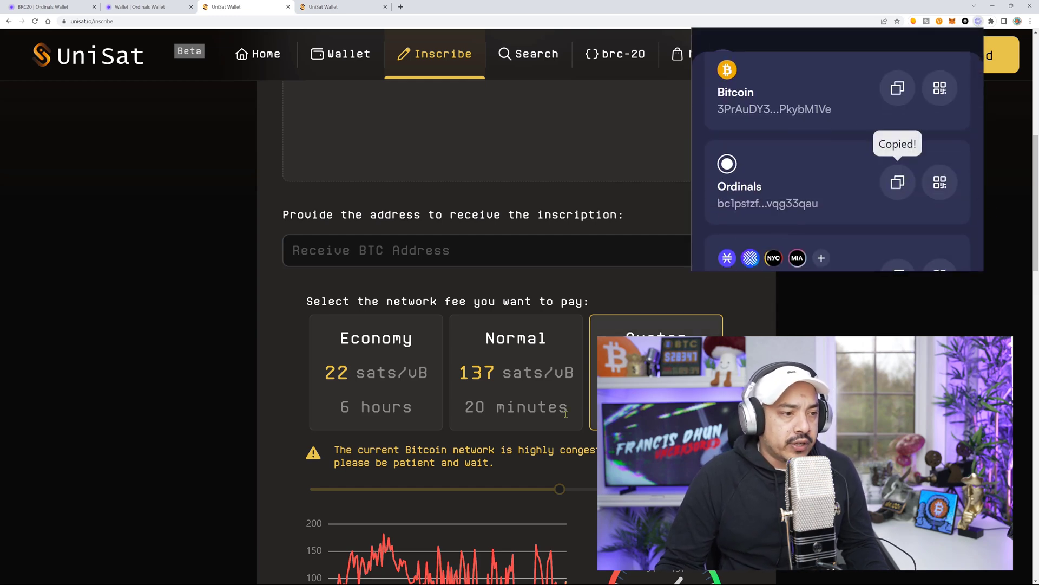
Step: Paste the Ordinals address as the Receive BTC Address and review the ~32000-sat order
click(324, 254)
right_click(324, 258)
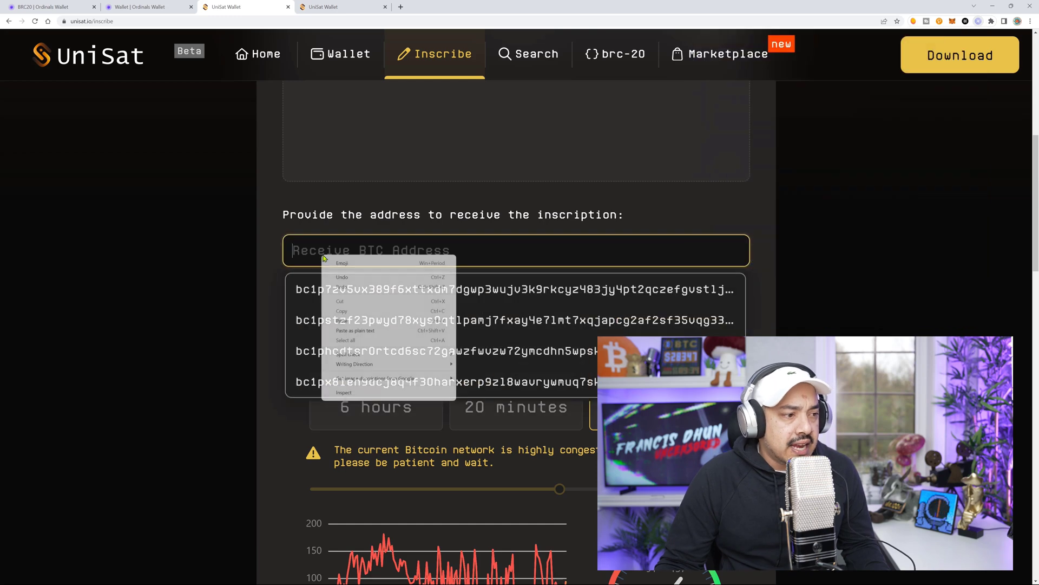
click(348, 319)
scroll(517, 324, down, 10)
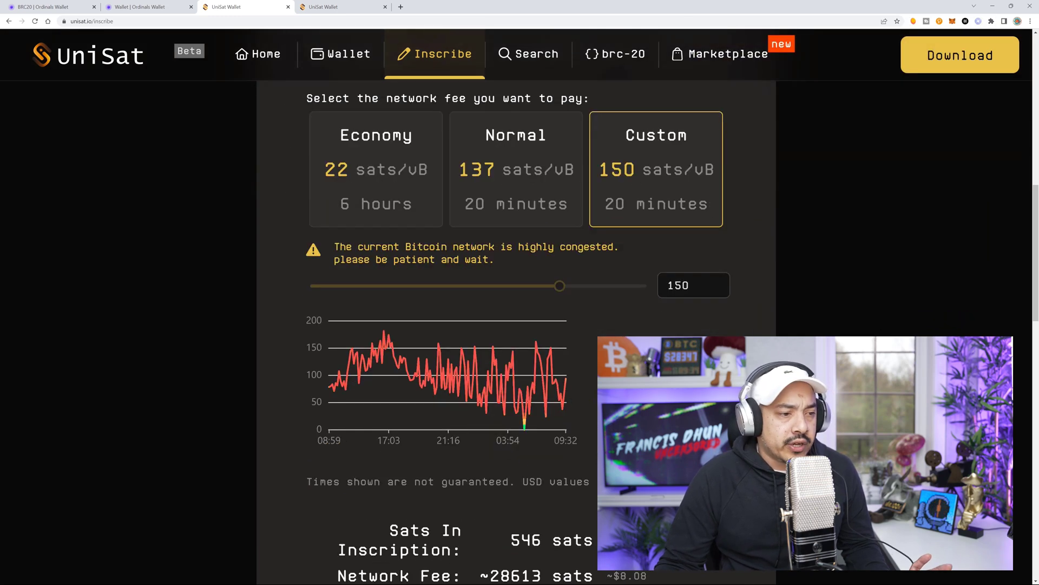
scroll(454, 388, down, 1)
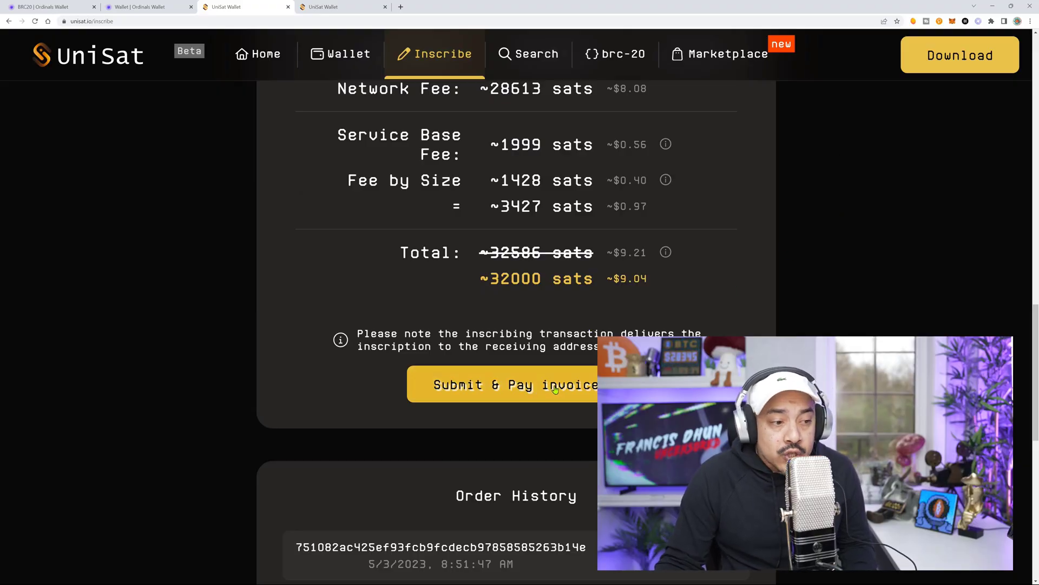
click(976, 21)
Step: Inspect Inscription 3350559 in Xverse's collectibles, confirming a 1-meme brc-20 transfer, then close the popup
scroll(871, 155, down, 5)
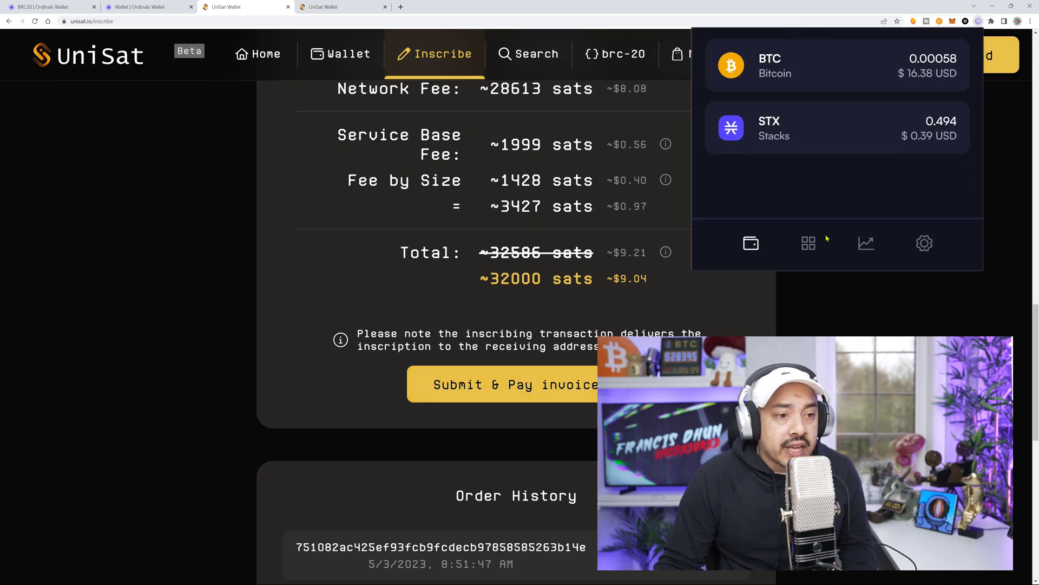
click(808, 243)
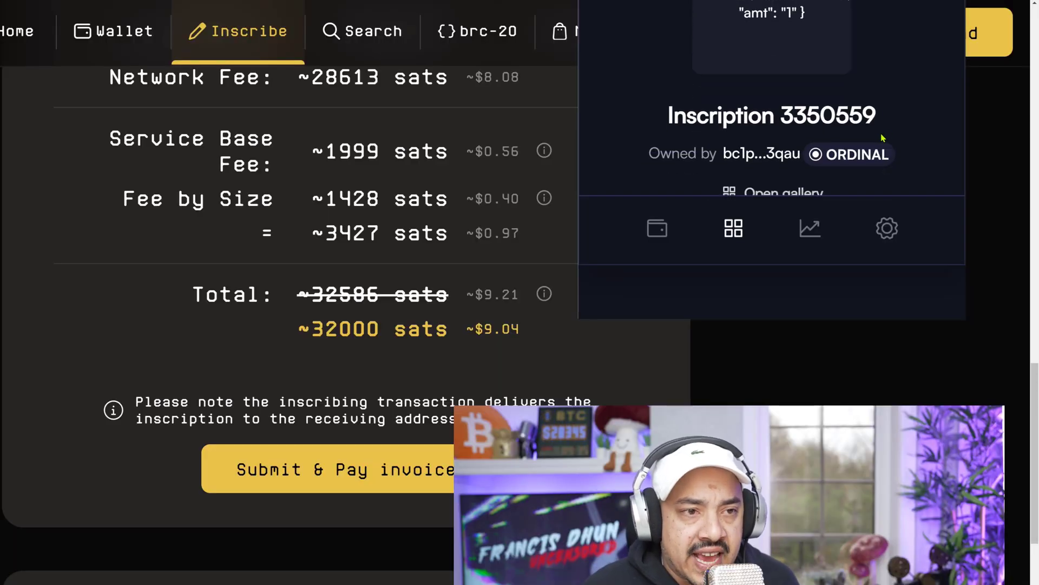
scroll(724, 87, up, 1)
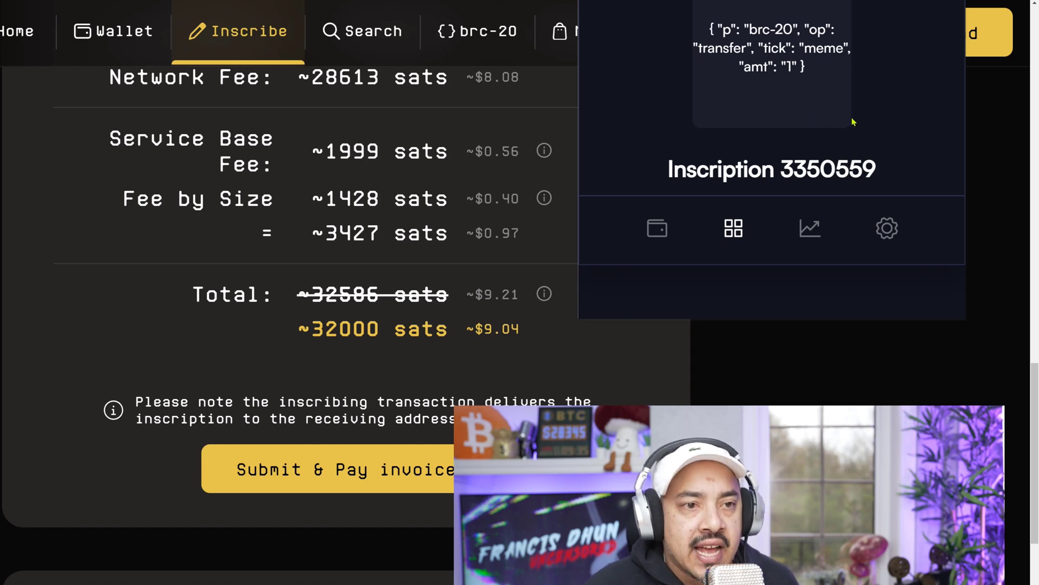
scroll(916, 99, up, 1)
click(882, 355)
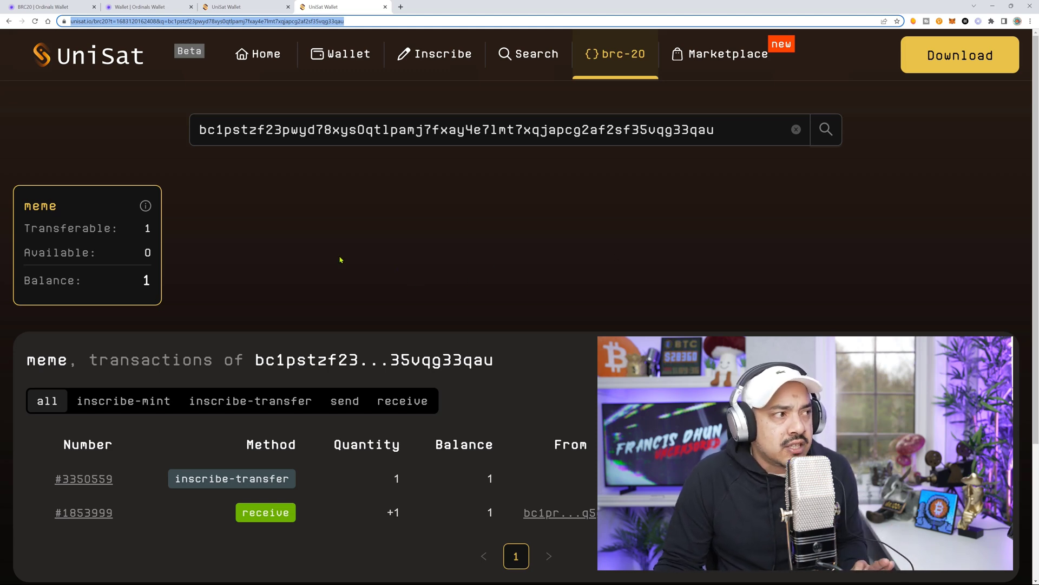
Step: Bring up the Ordinals Wallet page showing its 0.001 BTC balance and no inscriptions
click(146, 8)
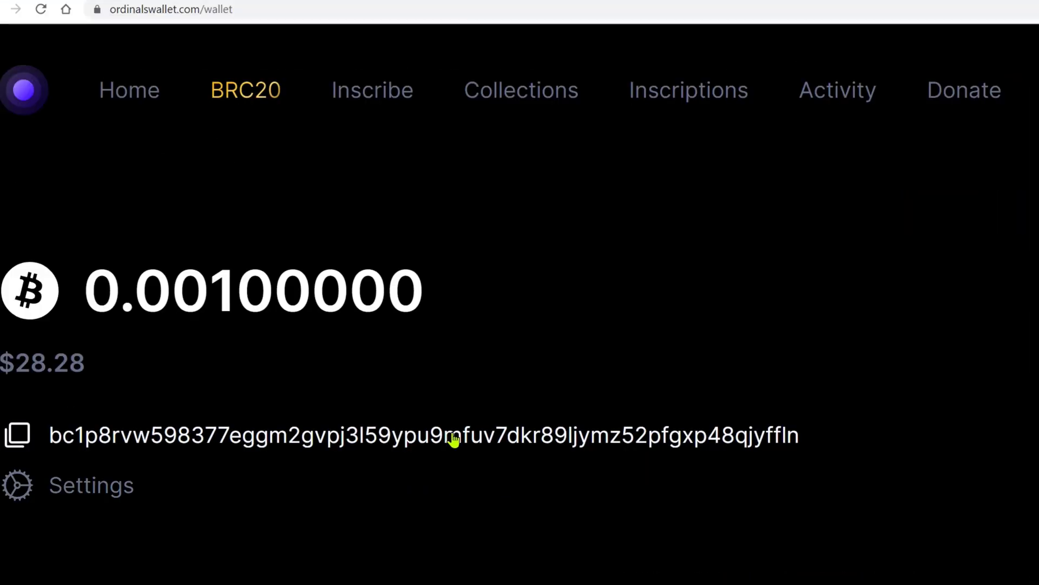
Step: Copy the Ordinals Wallet receiving address and start sending Inscription 3350559 from Xverse
click(454, 440)
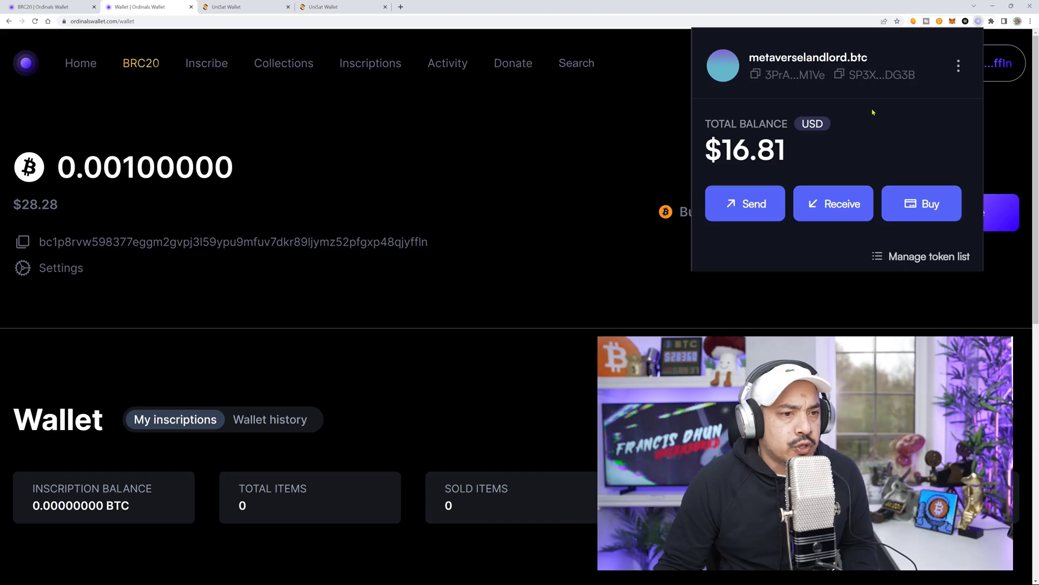
scroll(872, 118, down, 5)
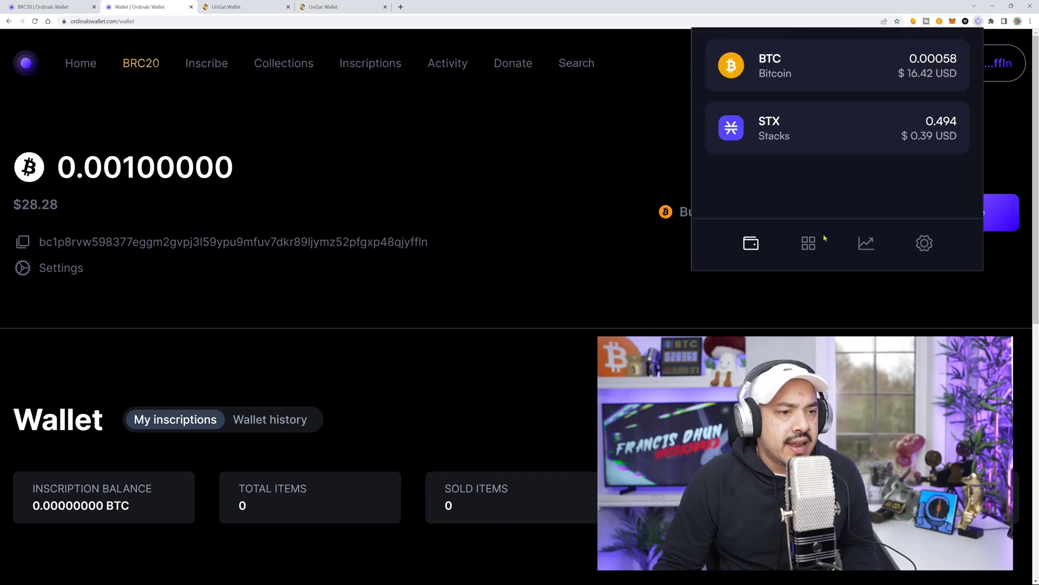
click(808, 244)
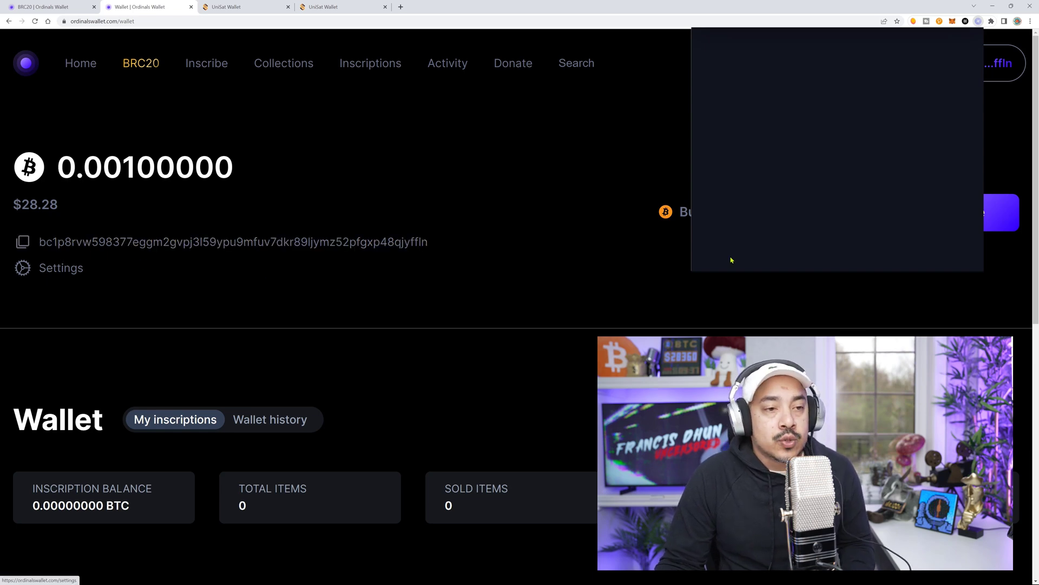
scroll(896, 168, down, 3)
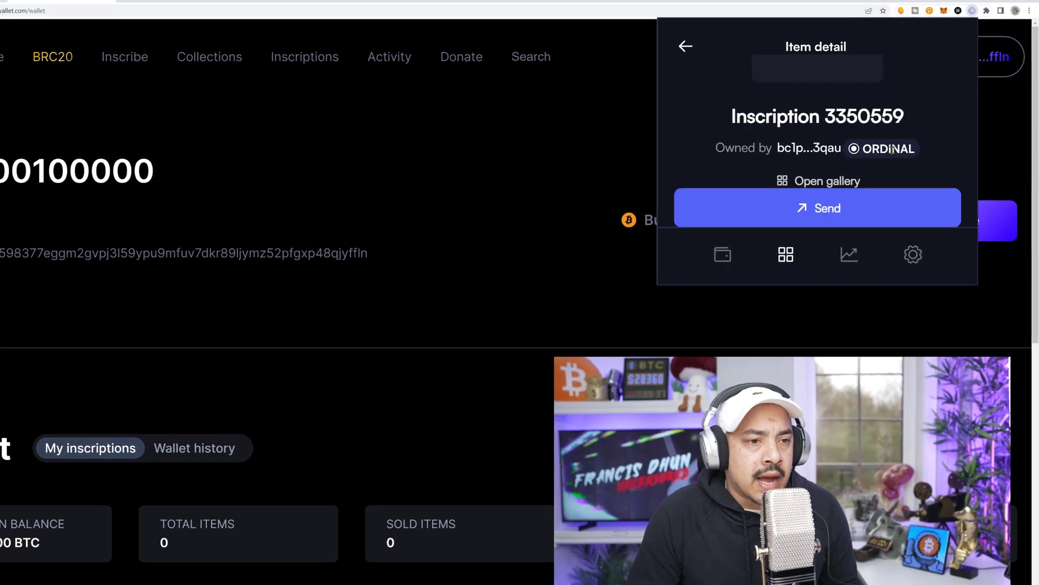
click(866, 216)
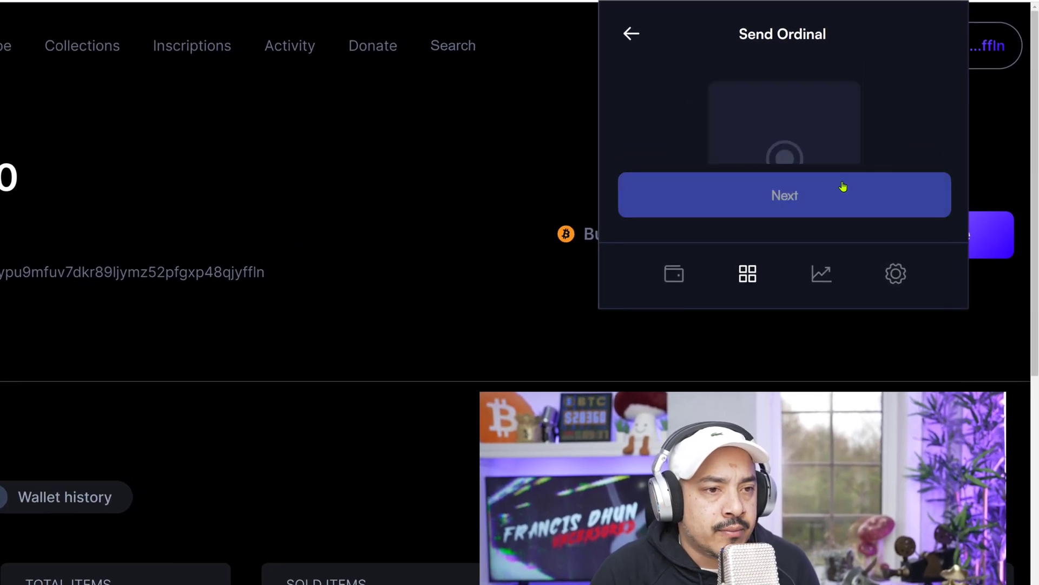
Step: Enter the Ordinals Wallet address as the recipient and proceed to the confirmation screen
scroll(843, 168, down, 5)
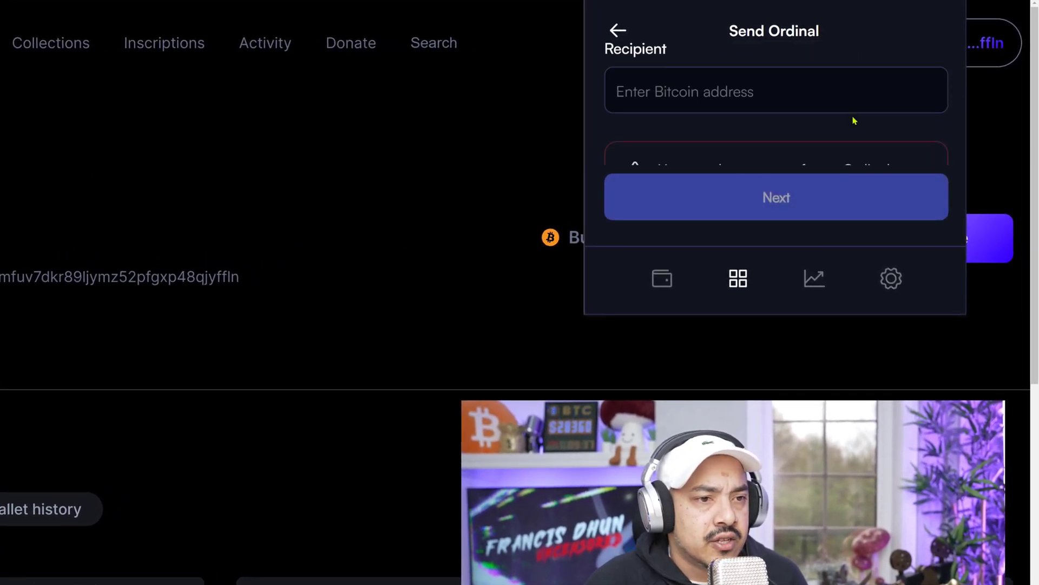
scroll(748, 81, up, 1)
scroll(724, 90, up, 1)
click(718, 111)
right_click(721, 110)
click(753, 196)
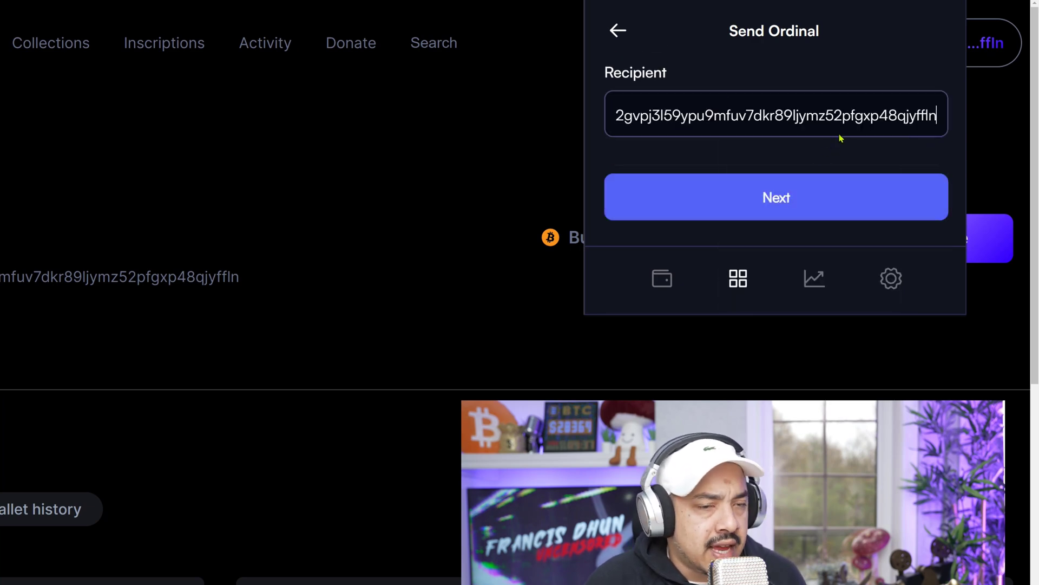
click(842, 199)
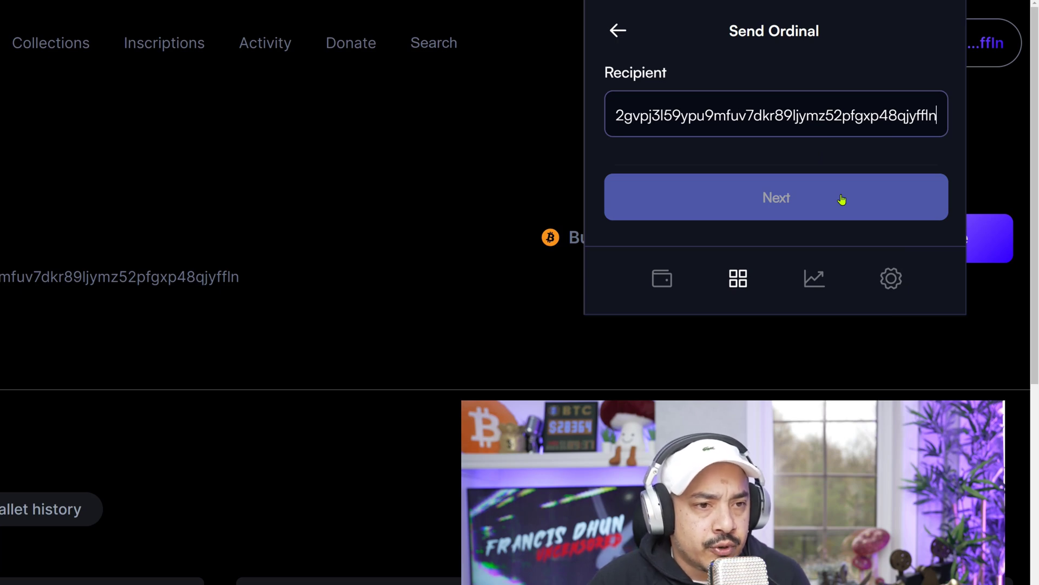
scroll(842, 155, down, 1)
click(832, 215)
Step: Apply a custom 25000-sat fee and confirm to broadcast the transfer
scroll(858, 109, down, 5)
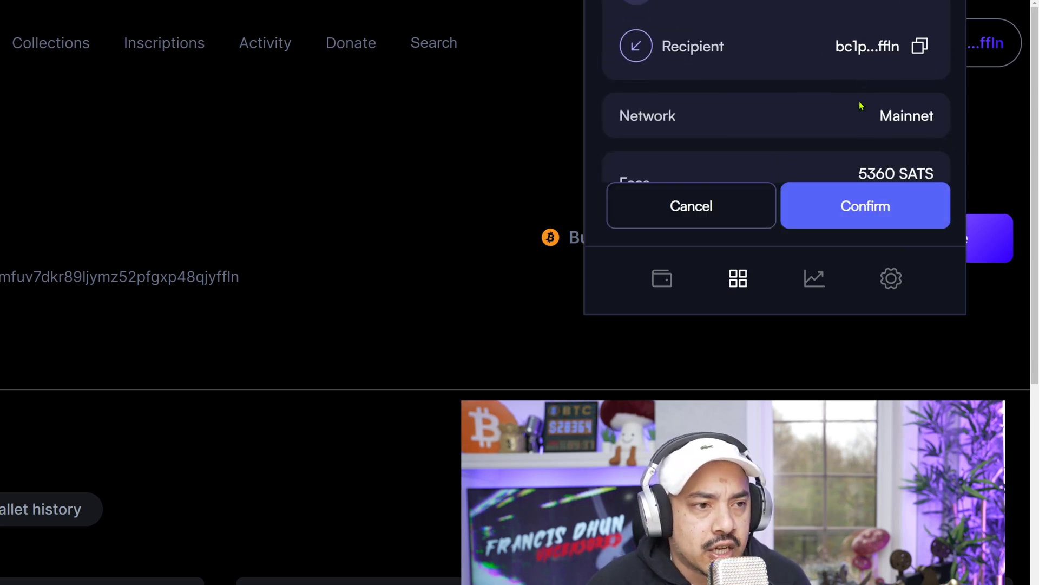
scroll(886, 111, down, 1)
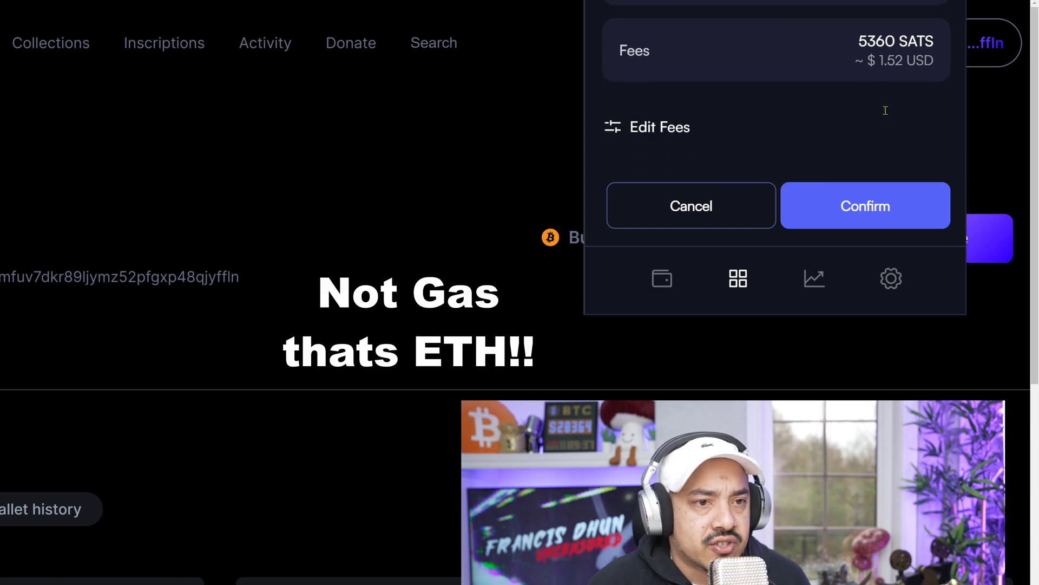
click(654, 128)
click(929, 167)
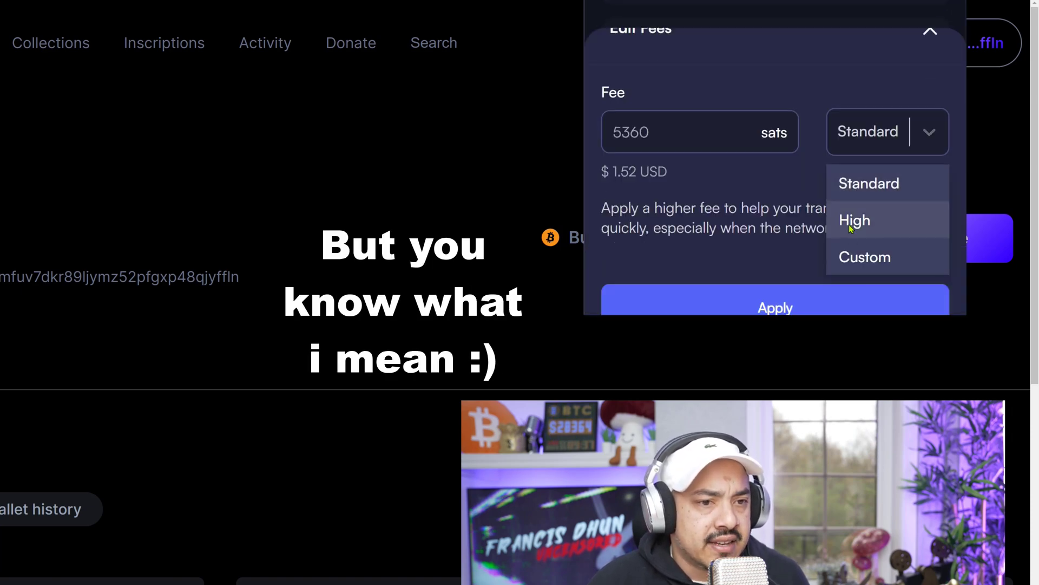
click(865, 256)
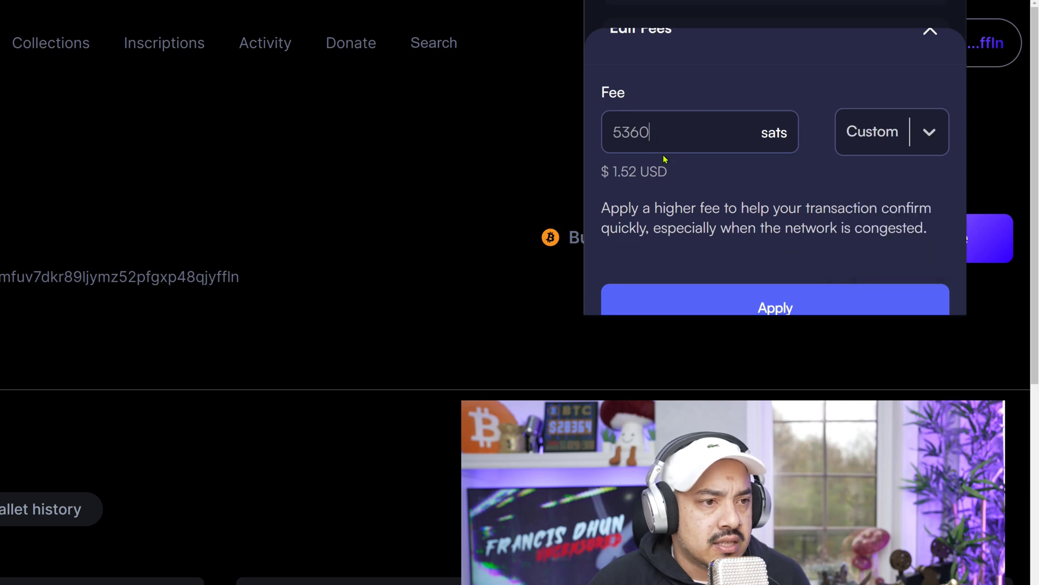
key(ctrl+a)
text(1)
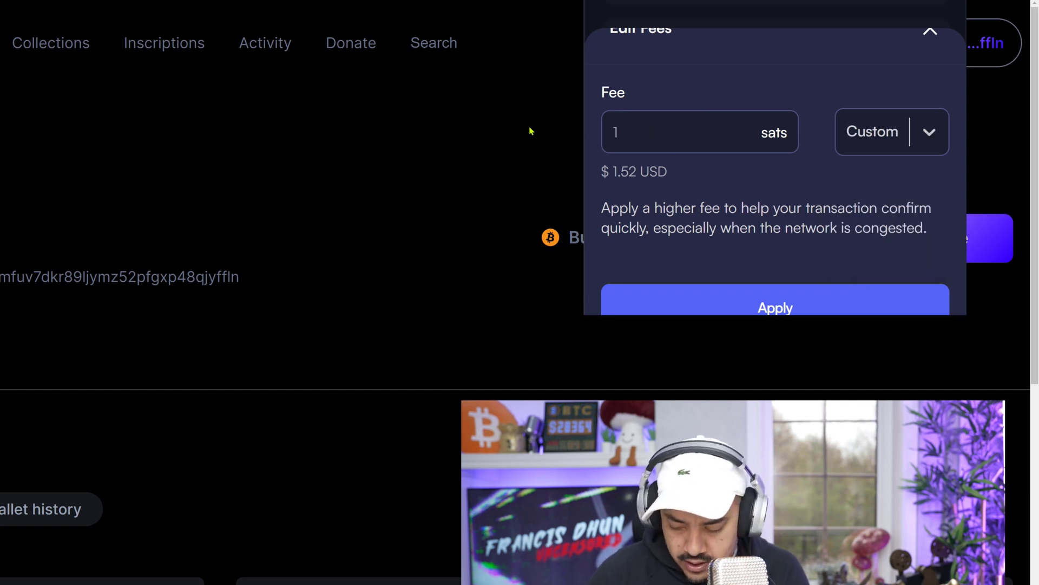
text(5000)
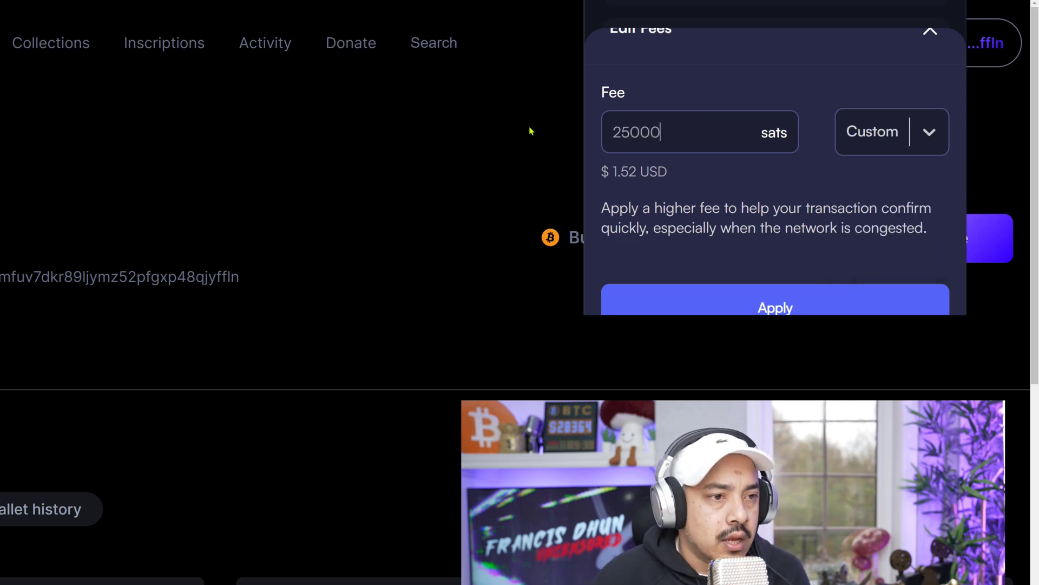
click(779, 303)
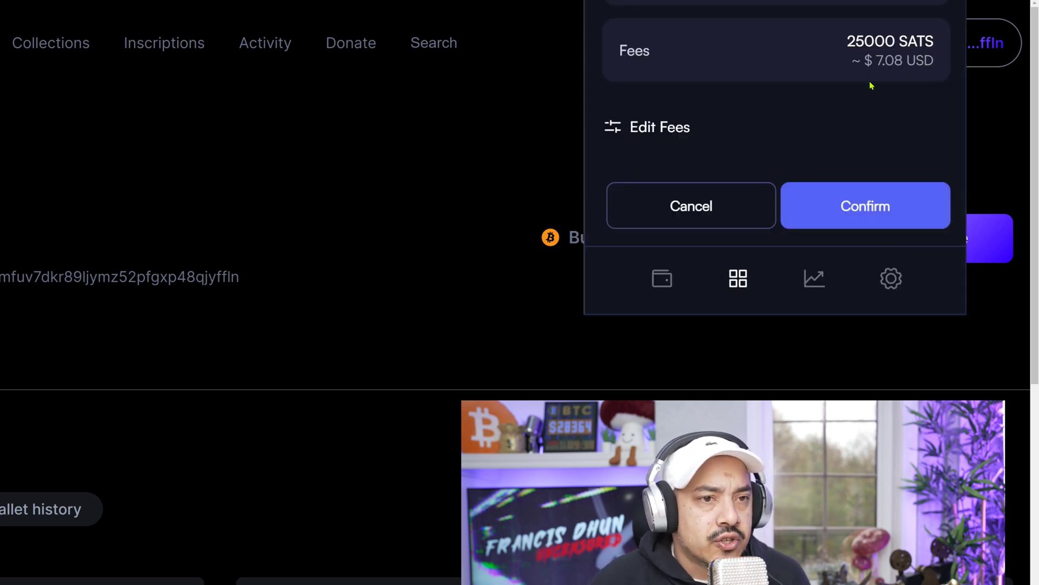
scroll(866, 146, up, 2)
scroll(880, 141, down, 2)
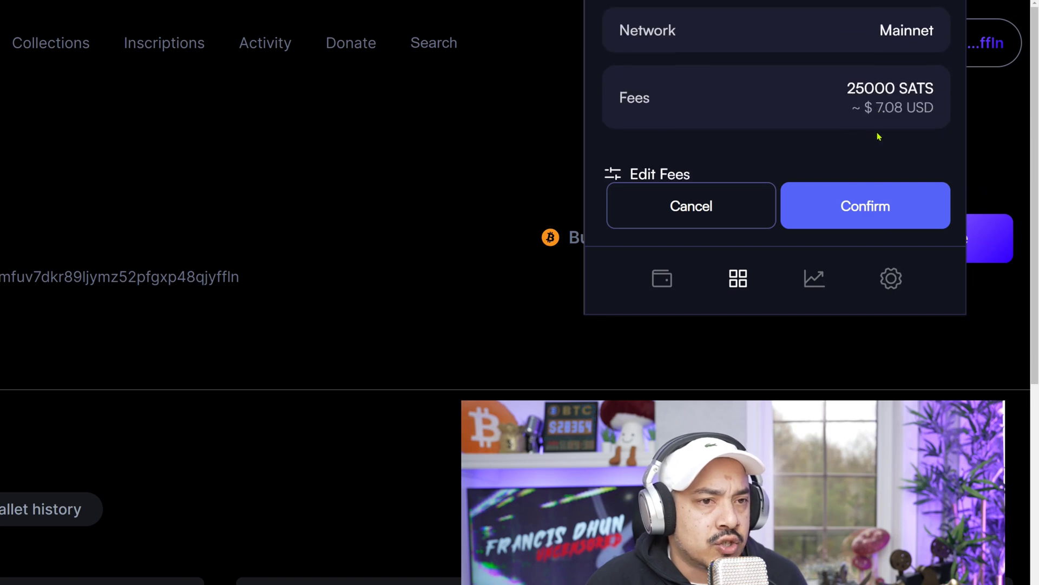
click(885, 203)
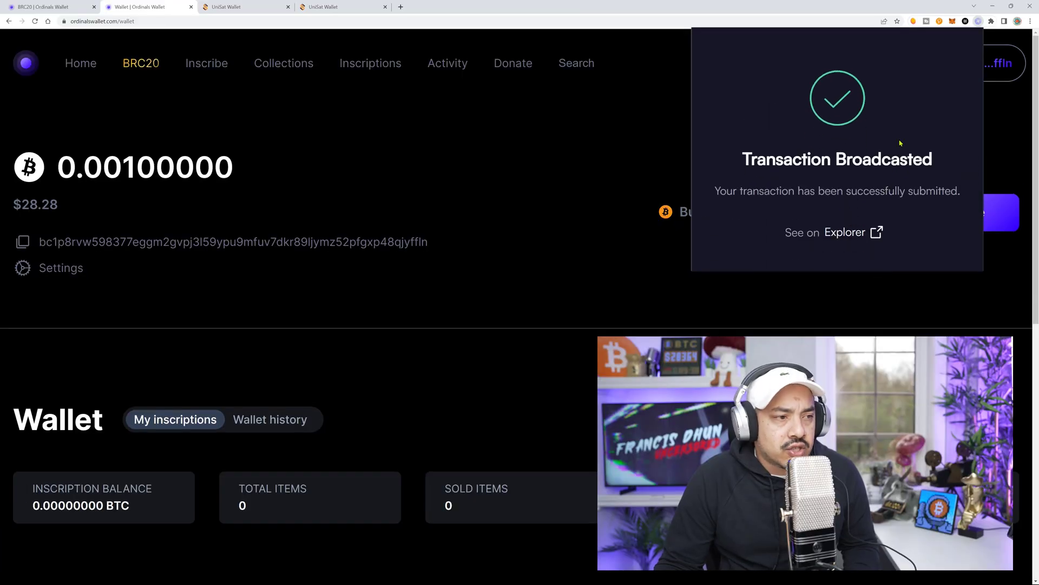
Step: Dismiss the broadcast notice, copy the Ordinals Wallet address, and return to UniSat's brc-20 page
click(374, 144)
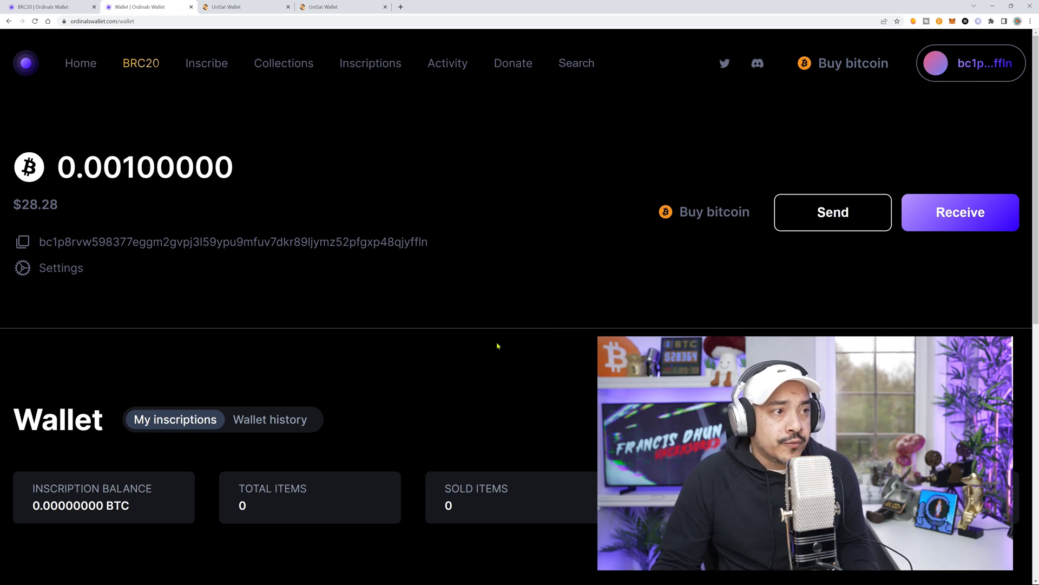
click(324, 7)
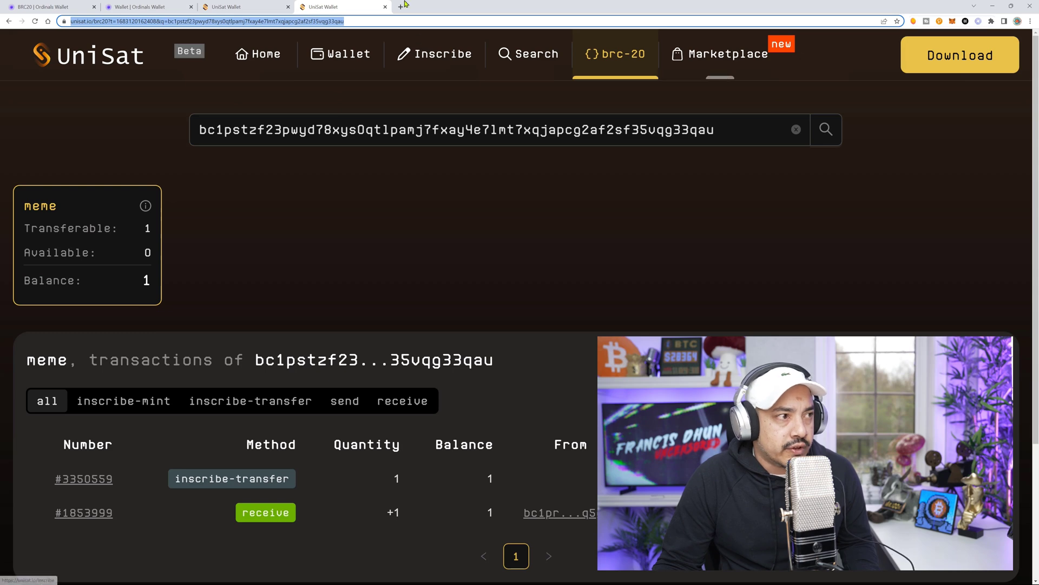
click(152, 7)
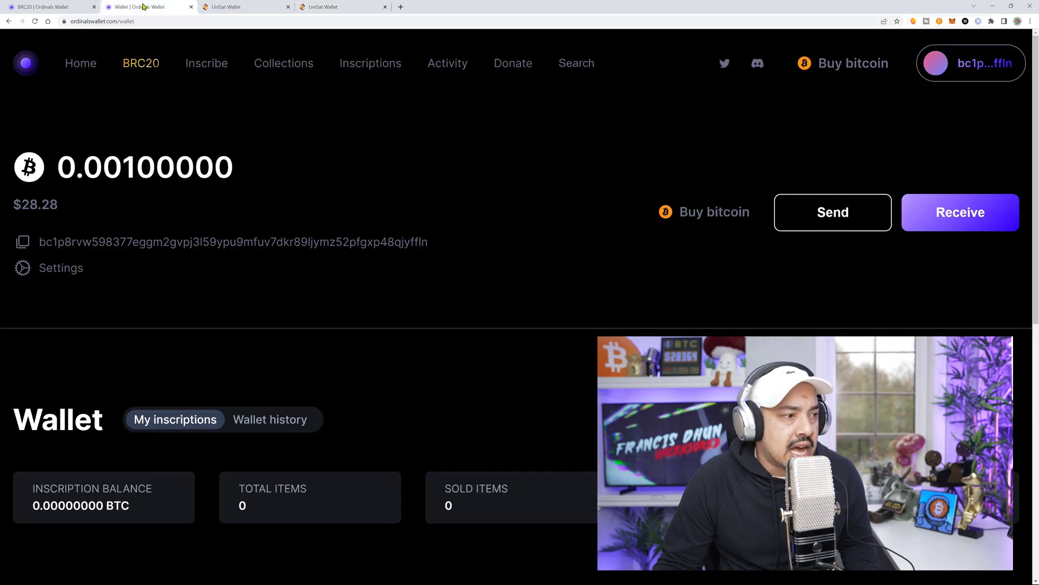
click(406, 242)
click(331, 6)
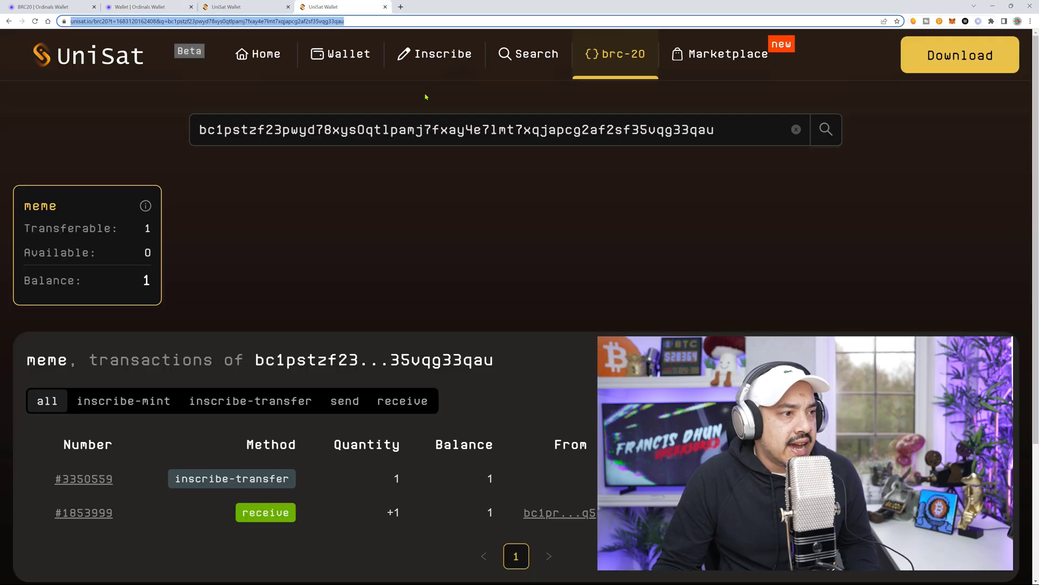
Step: Look up the copied address on UniSat brc-20, showing meme balance 1 available, then return to Ordinals Wallet
click(796, 130)
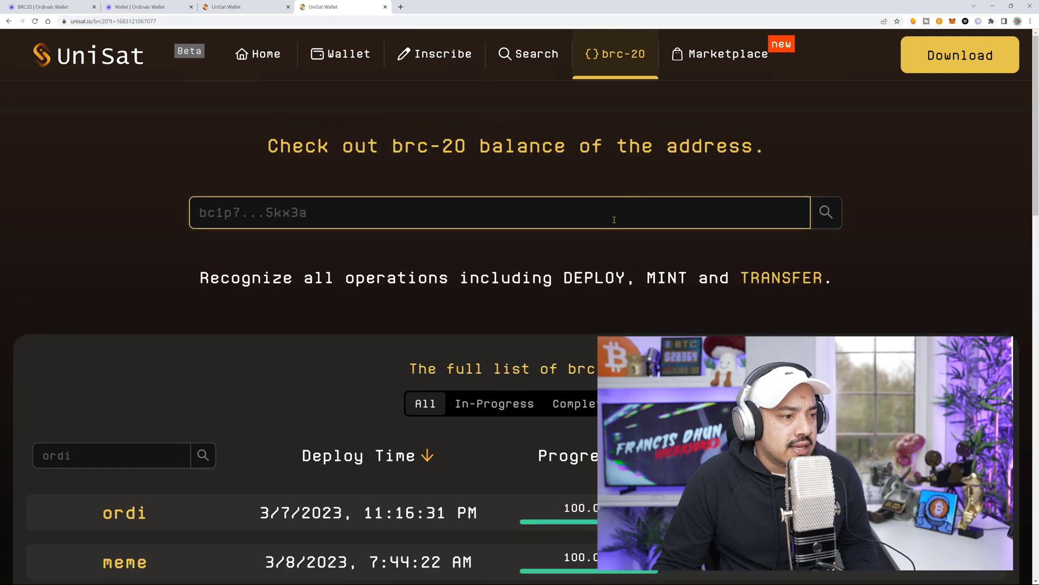
right_click(630, 210)
click(639, 286)
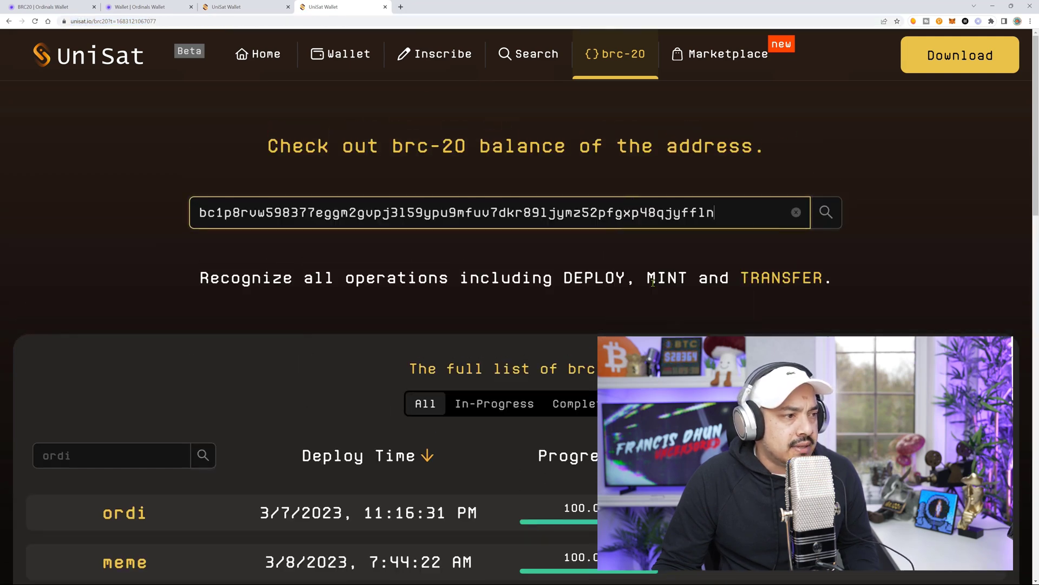
click(826, 212)
scroll(479, 317, down, 1)
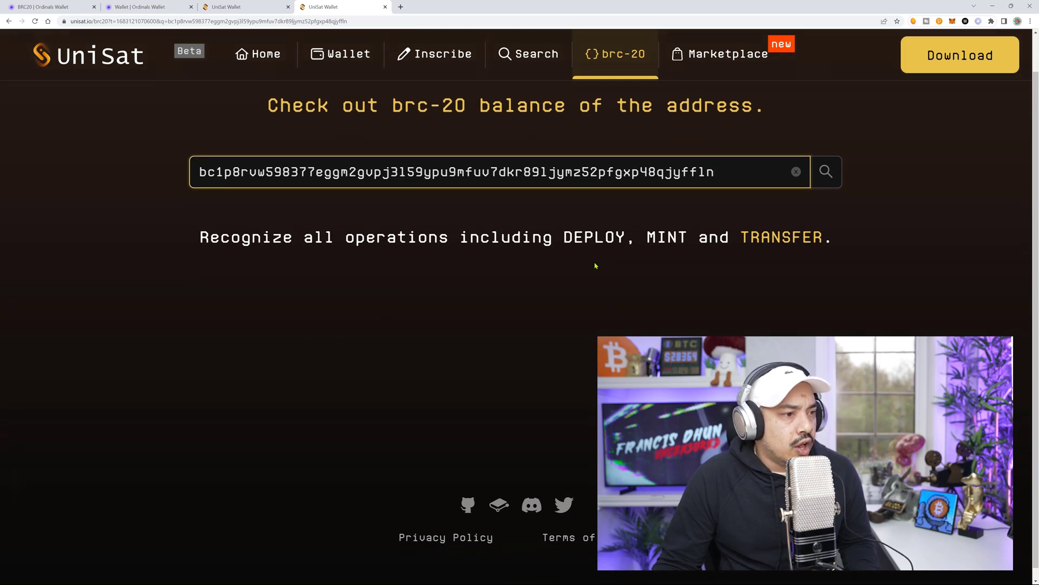
scroll(708, 251, down, 1)
scroll(704, 251, up, 1)
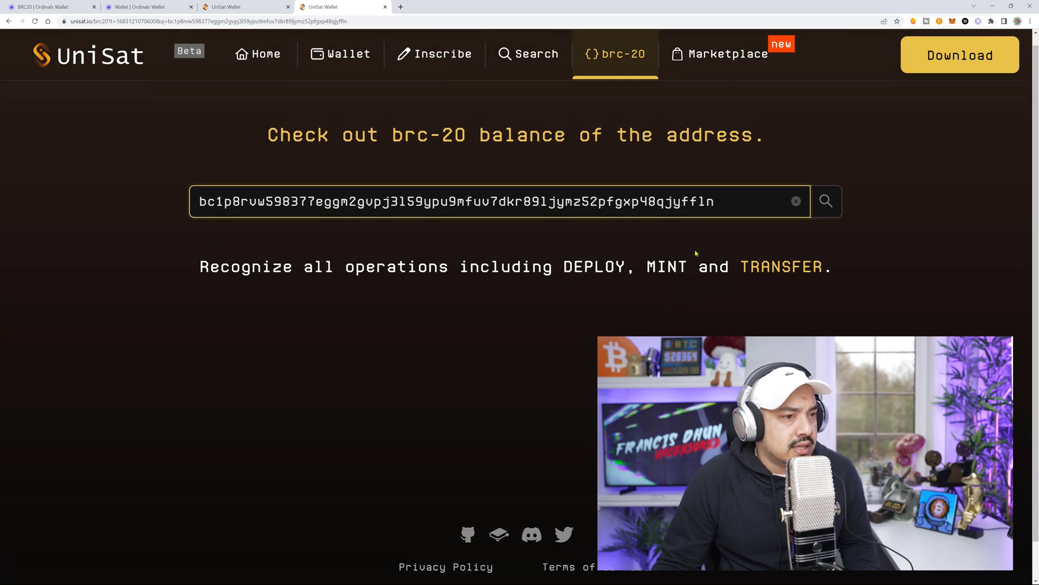
key(Return)
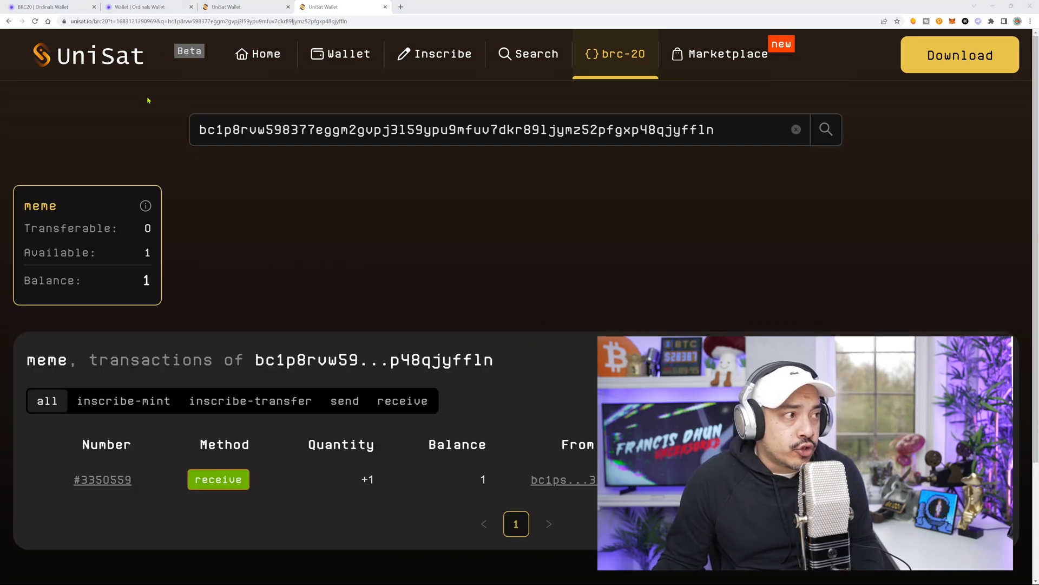
key(ctrl+2)
scroll(303, 293, down, 4)
scroll(271, 358, down, 3)
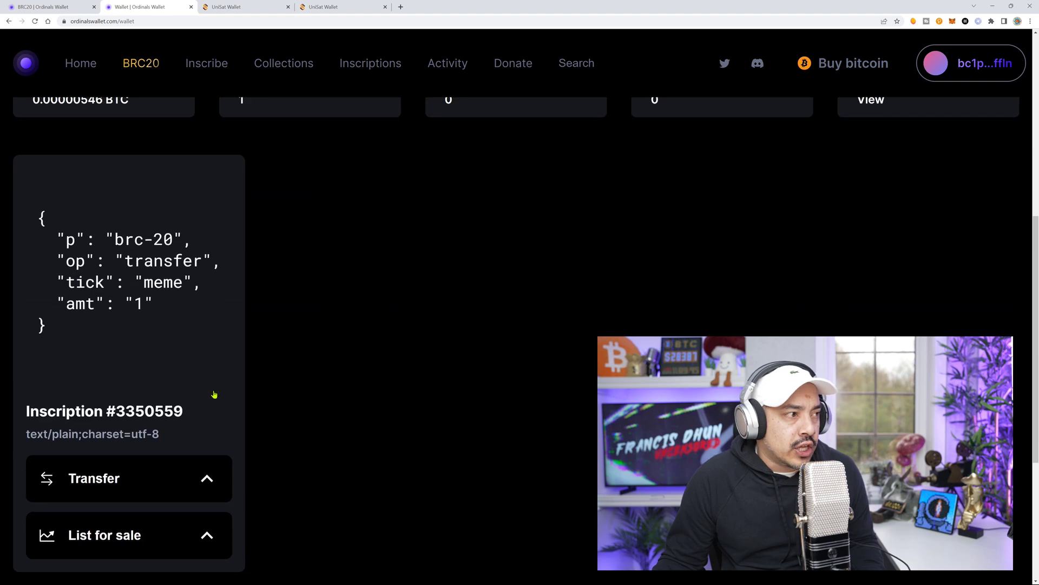
scroll(162, 379, up, 2)
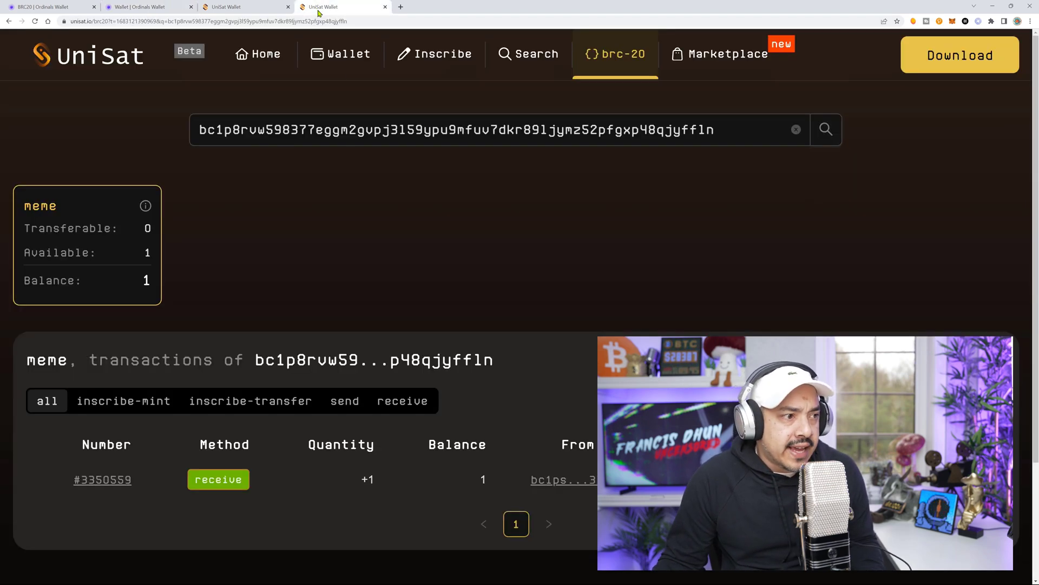
click(324, 6)
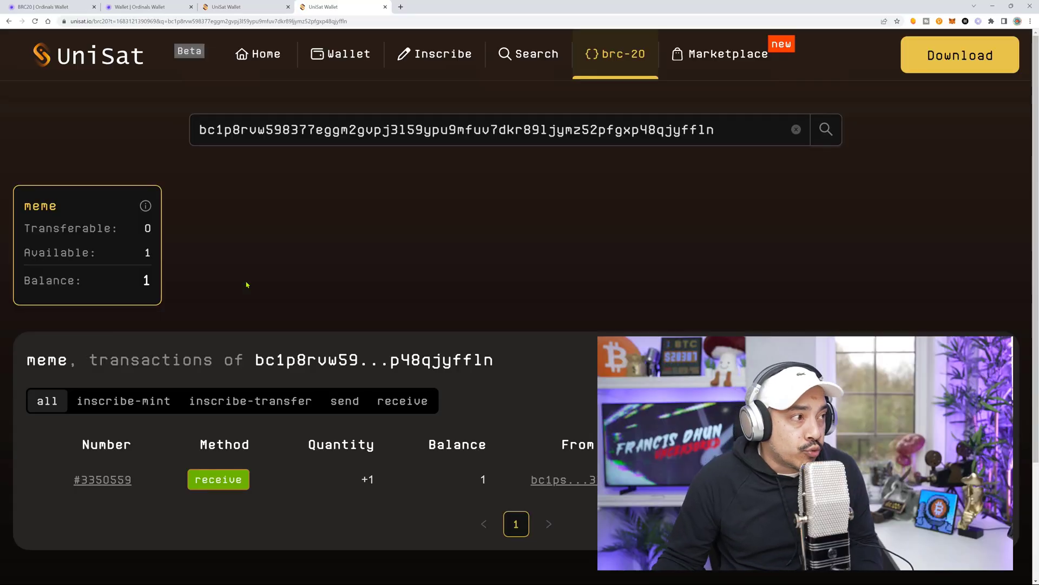
click(140, 6)
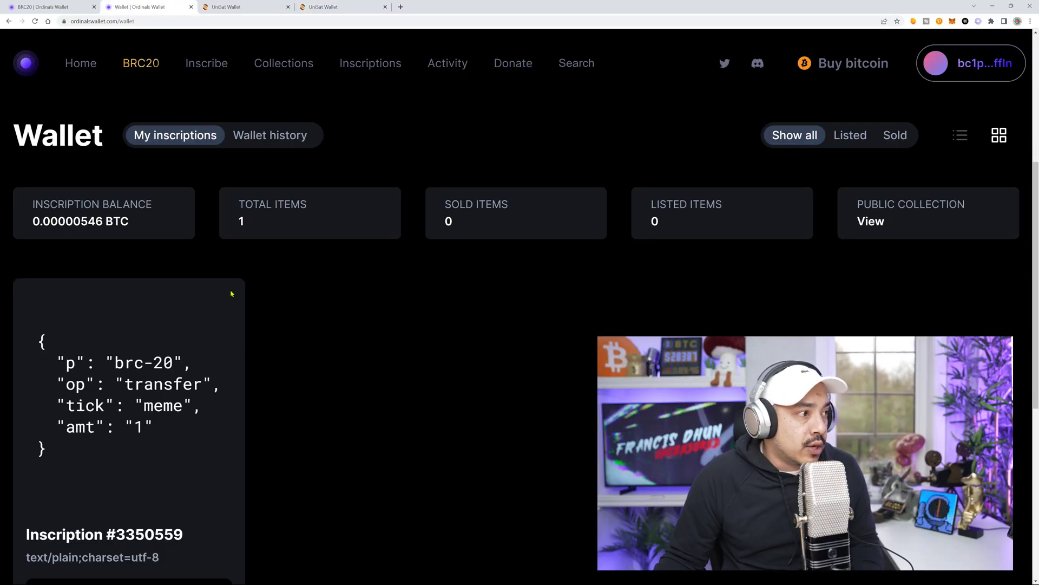
scroll(260, 325, up, 5)
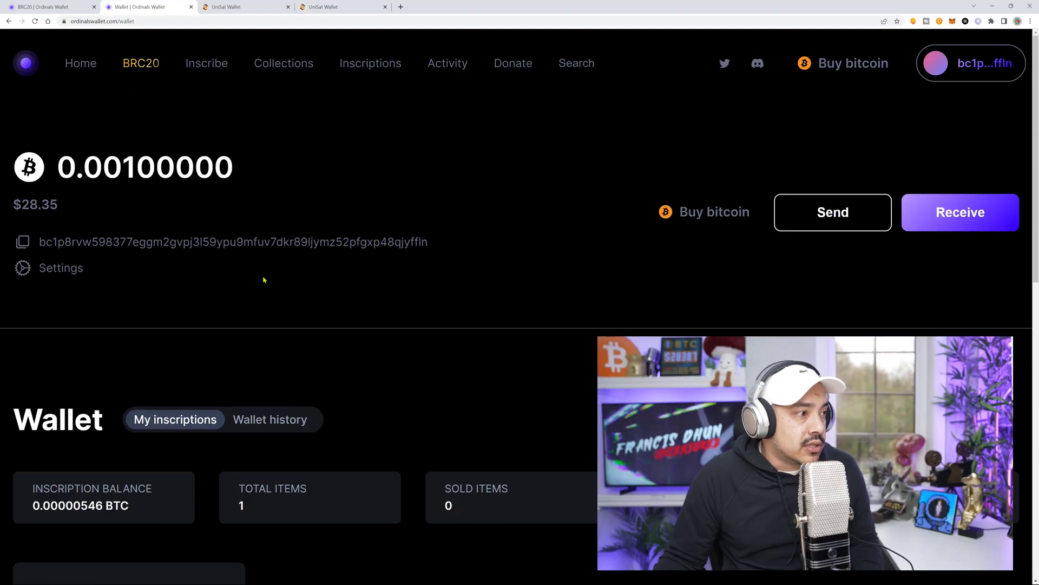
Step: Remove the old brc-20 text item from the UniSat inscribe order
click(244, 6)
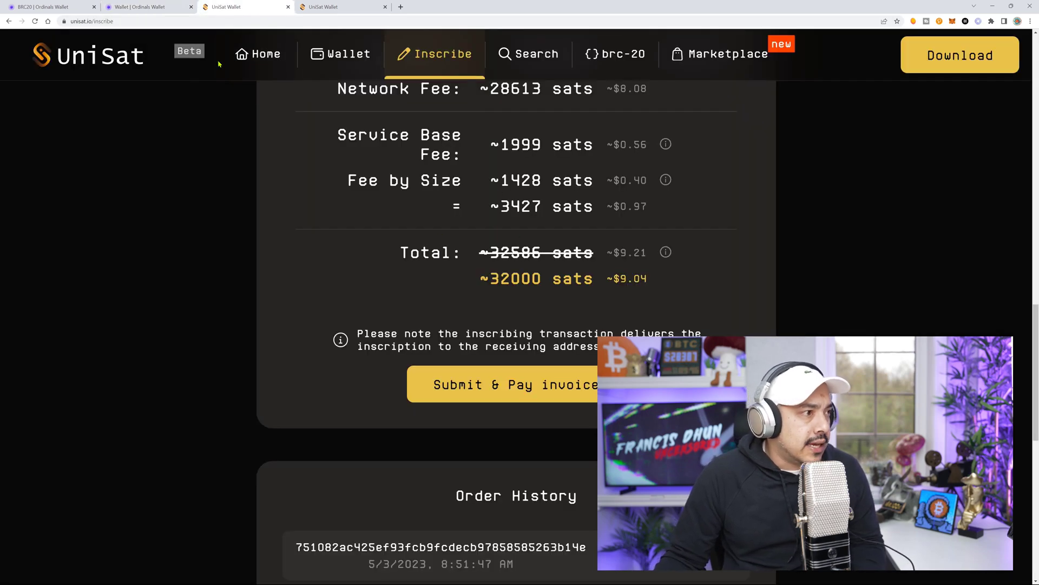
click(428, 54)
scroll(649, 294, down, 2)
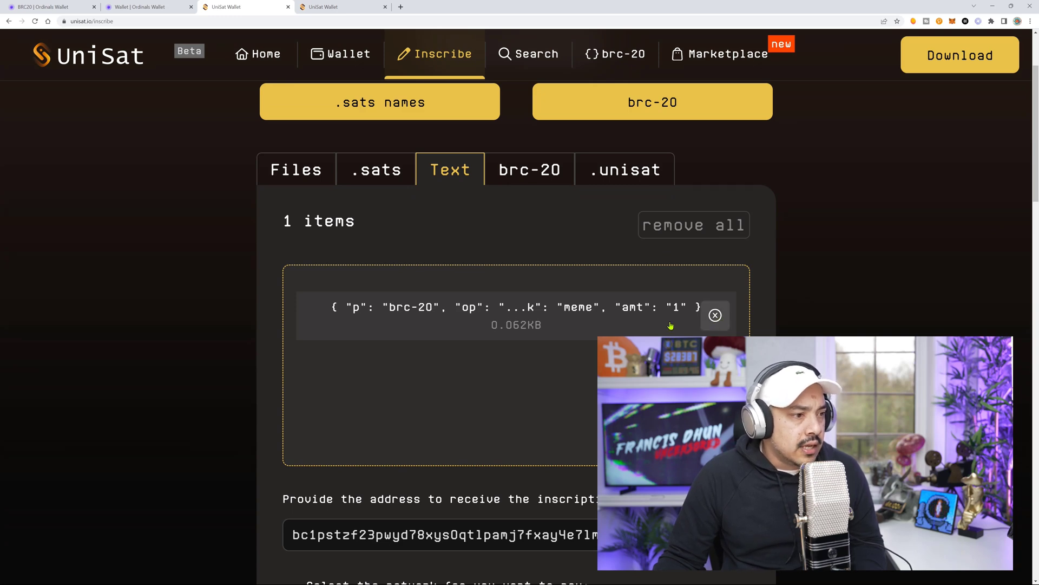
click(714, 316)
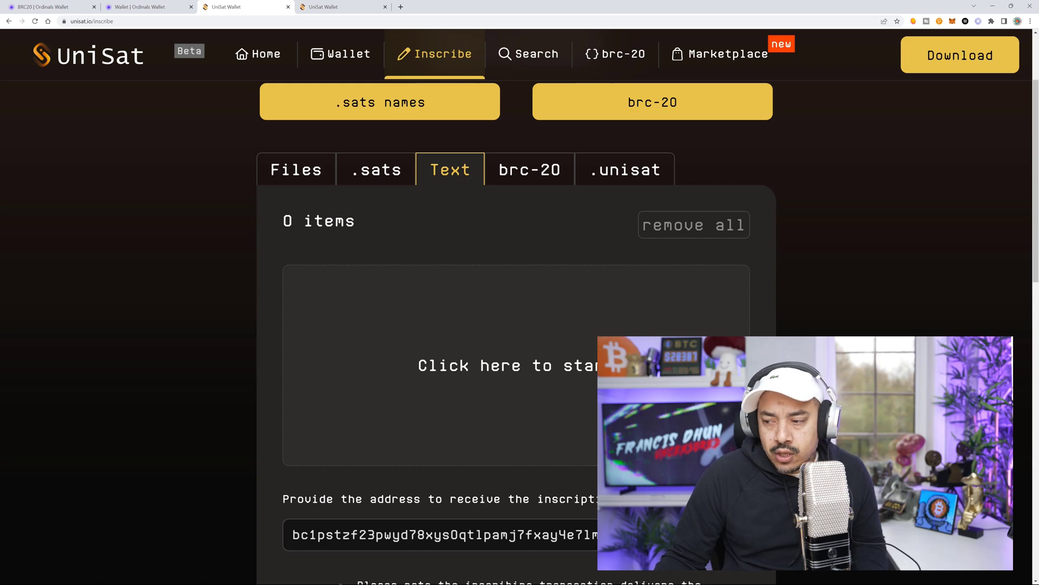
Step: Paste the 1-meme transfer JSON from Notepad as the new text item and submit it
key(alt+Tab)
right_click(371, 162)
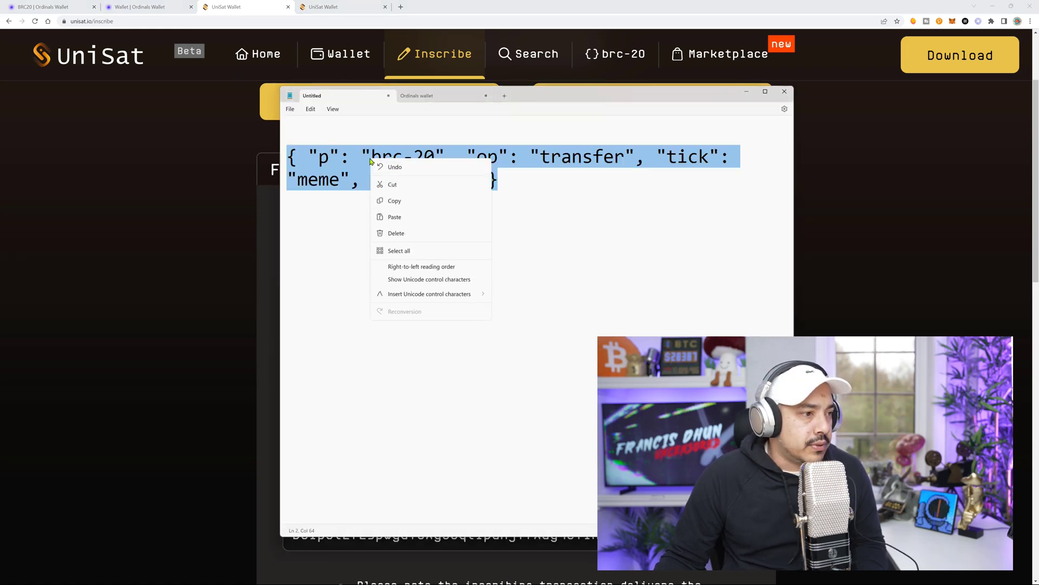
click(421, 203)
key(alt+Tab)
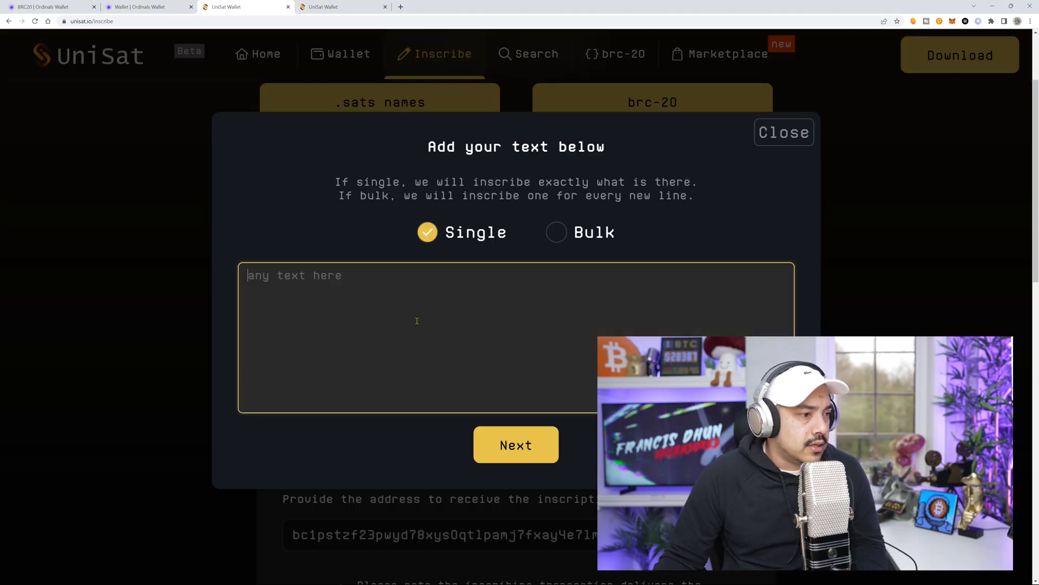
right_click(417, 320)
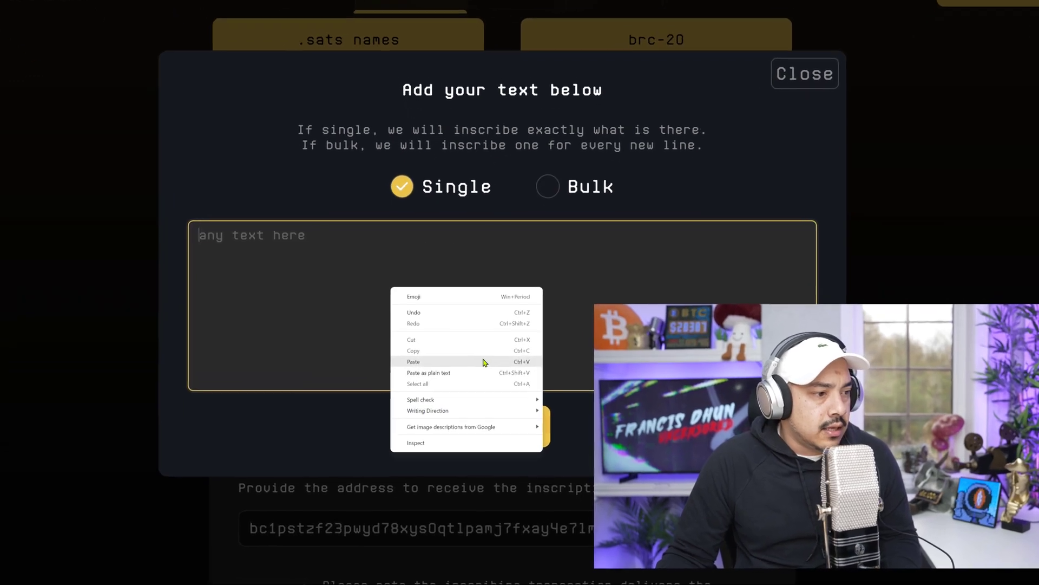
click(482, 382)
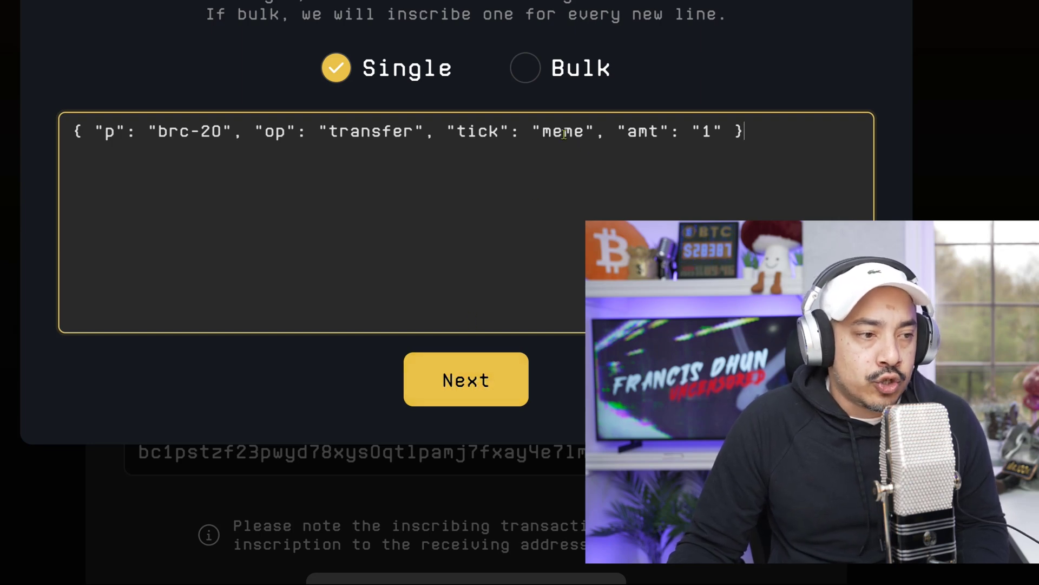
click(463, 390)
Step: Clear the prefilled receive address and set a custom network fee of 150 sats/vB
click(660, 296)
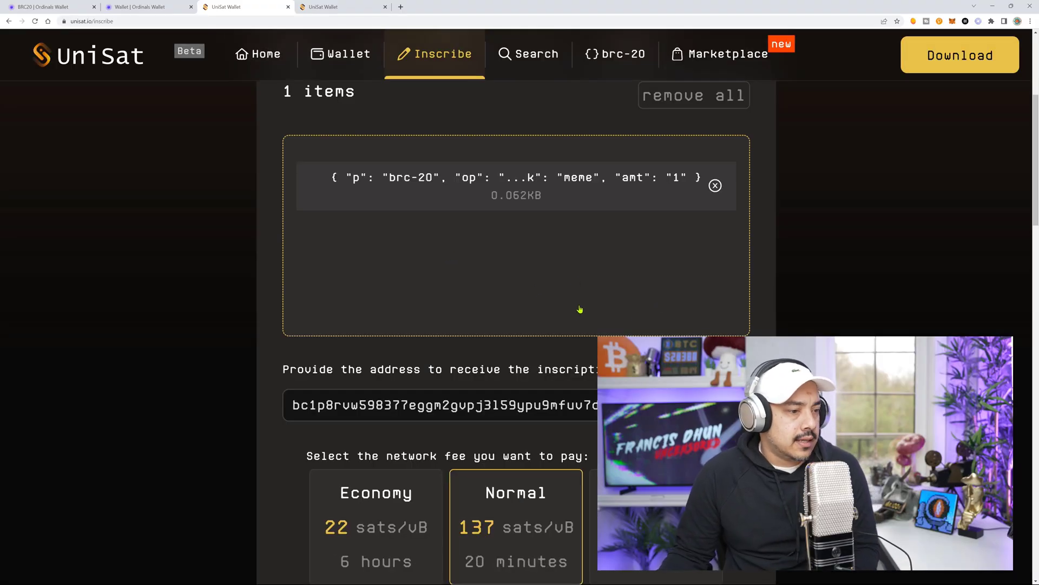
scroll(580, 308, down, 5)
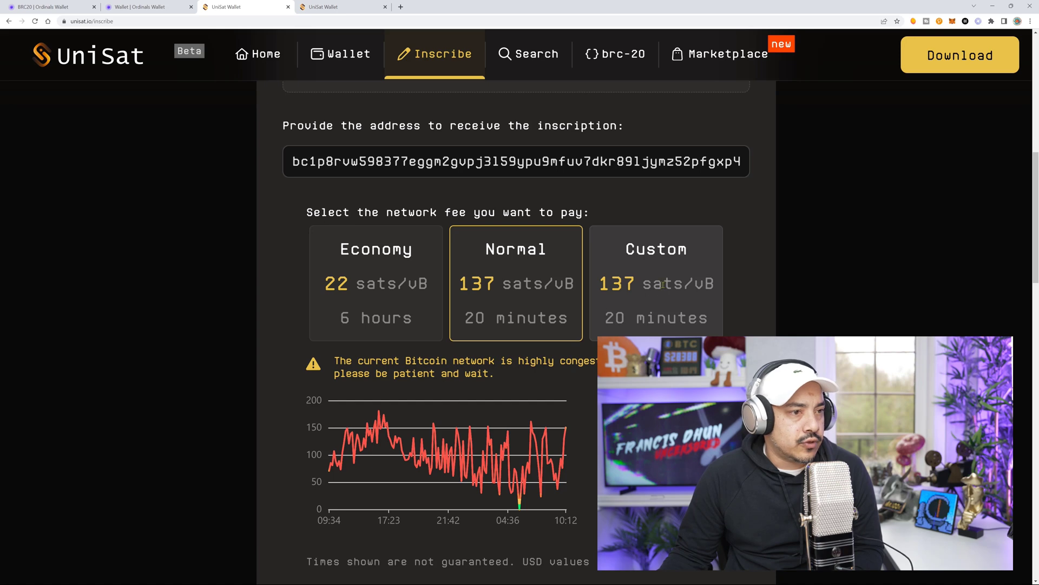
drag(393, 162, 796, 198)
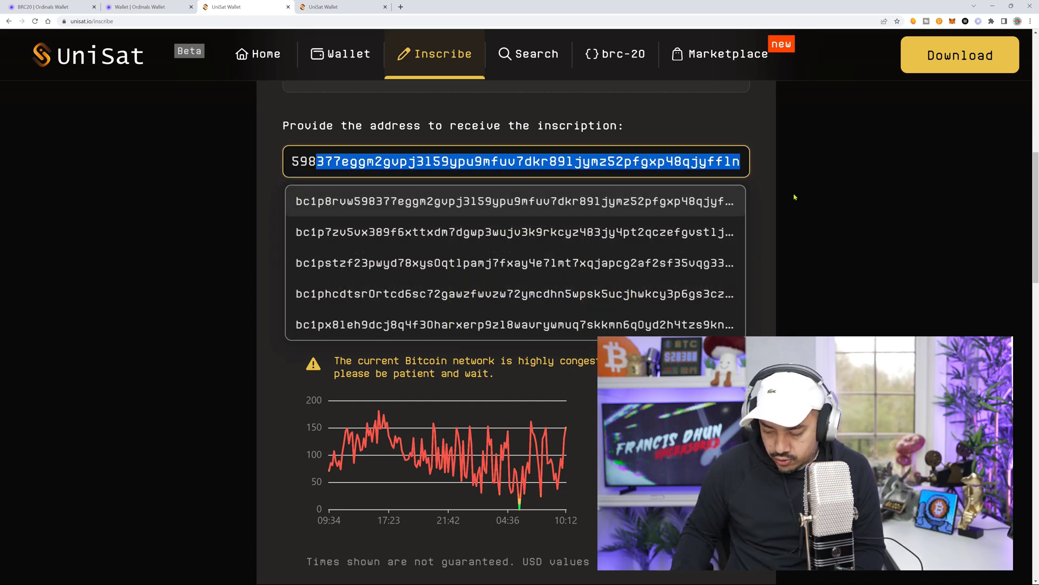
key(BackSpace)
key(BackSpace)
key(BackSpace)
key(BackSpace)
key(BackSpace)
key(BackSpace)
key(BackSpace)
key(BackSpace)
key(BackSpace)
key(BackSpace)
key(BackSpace)
key(BackSpace)
click(795, 197)
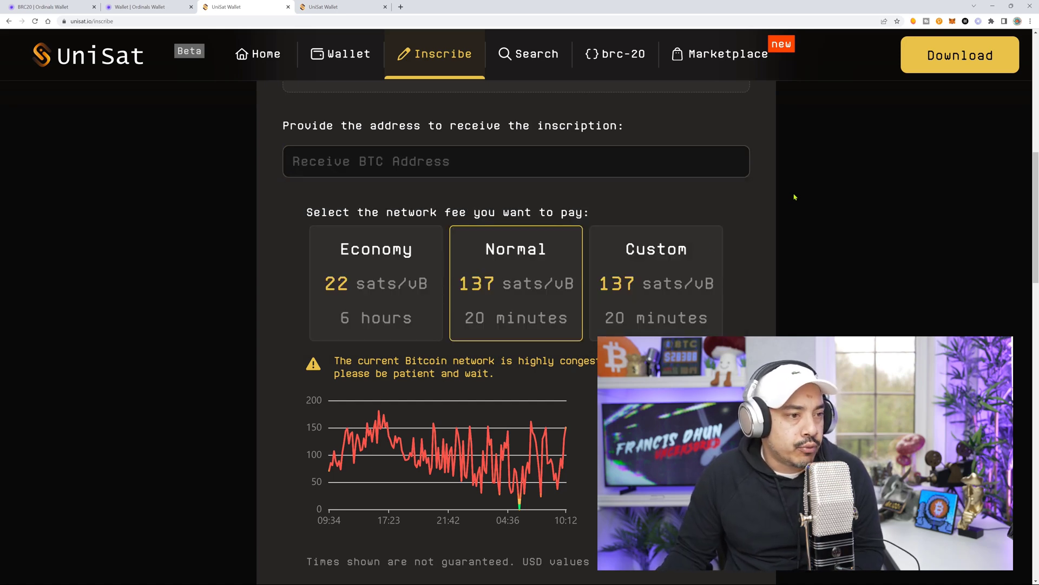
click(663, 283)
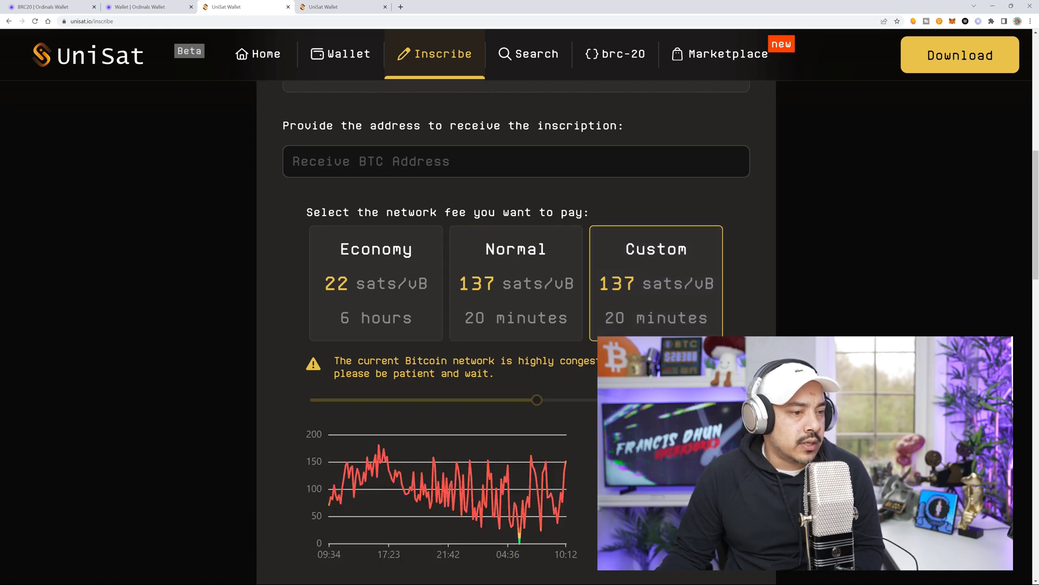
key(Right)
key(Right)
key(Right)
key(Right)
key(Right)
key(Right)
key(Right)
key(Right)
key(Right)
key(Right)
key(Right)
key(Right)
key(Right)
scroll(436, 349, up, 2)
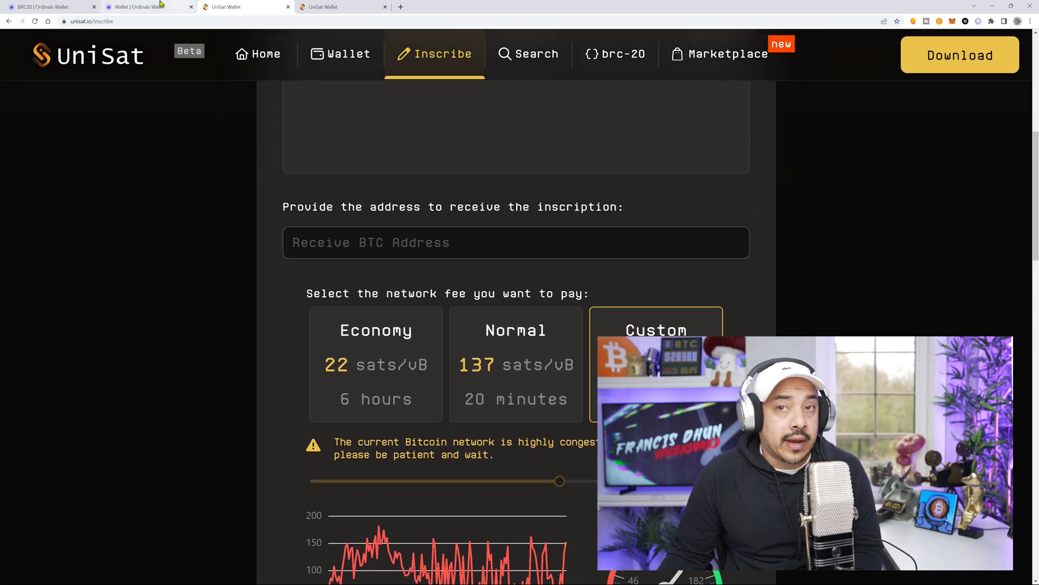
Step: Paste the Ordinals Wallet receiving address into the order's Receive BTC Address field
click(139, 7)
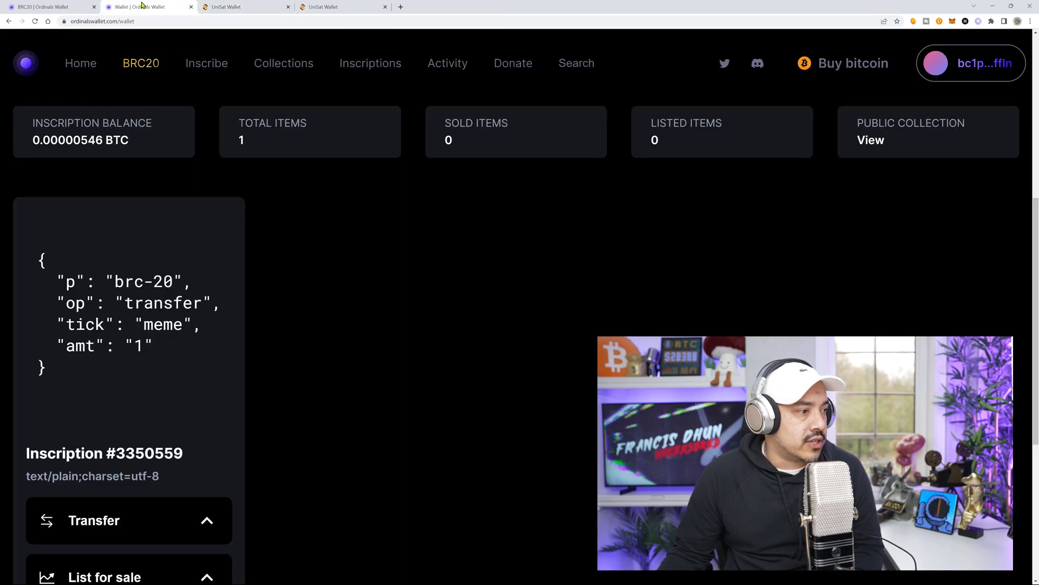
scroll(232, 220, up, 7)
click(413, 247)
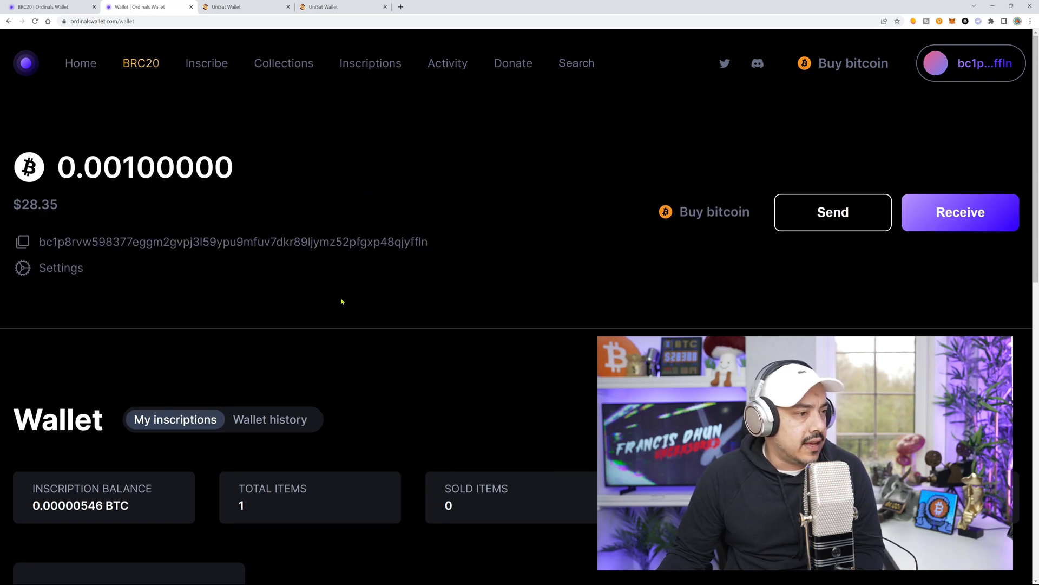
click(243, 7)
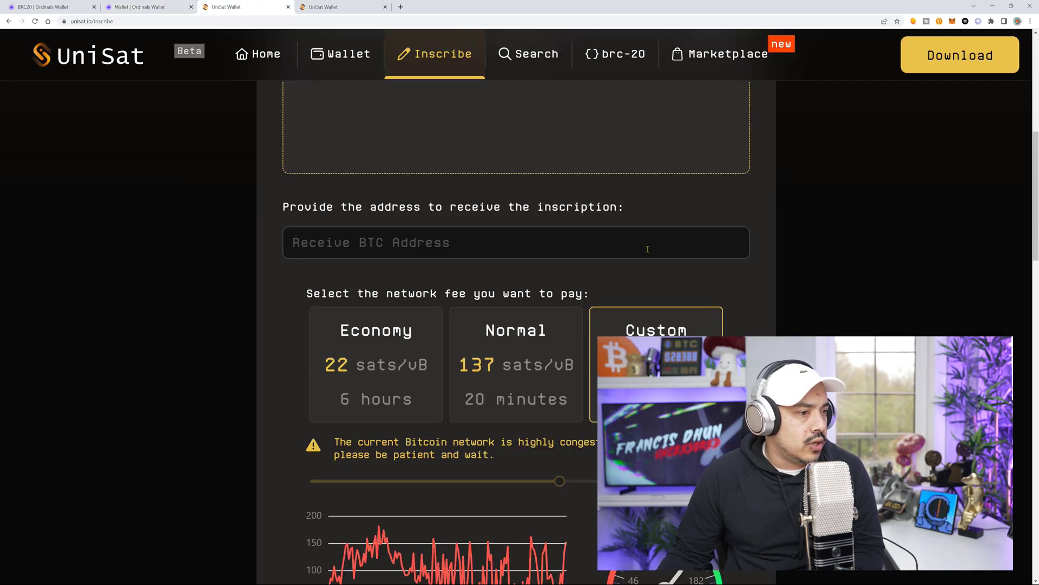
click(506, 248)
right_click(507, 249)
click(569, 317)
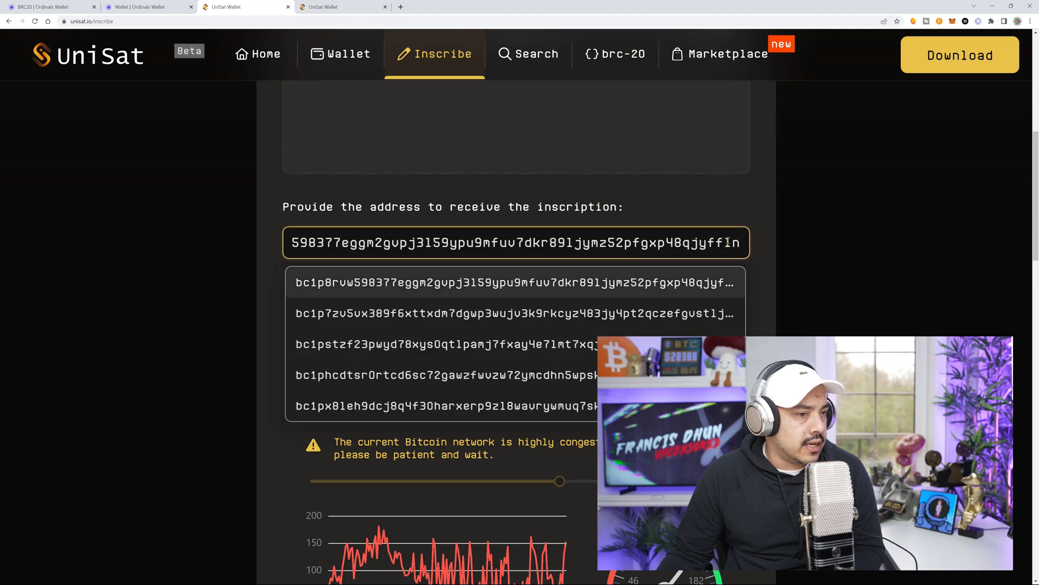
click(795, 263)
scroll(793, 265, down, 12)
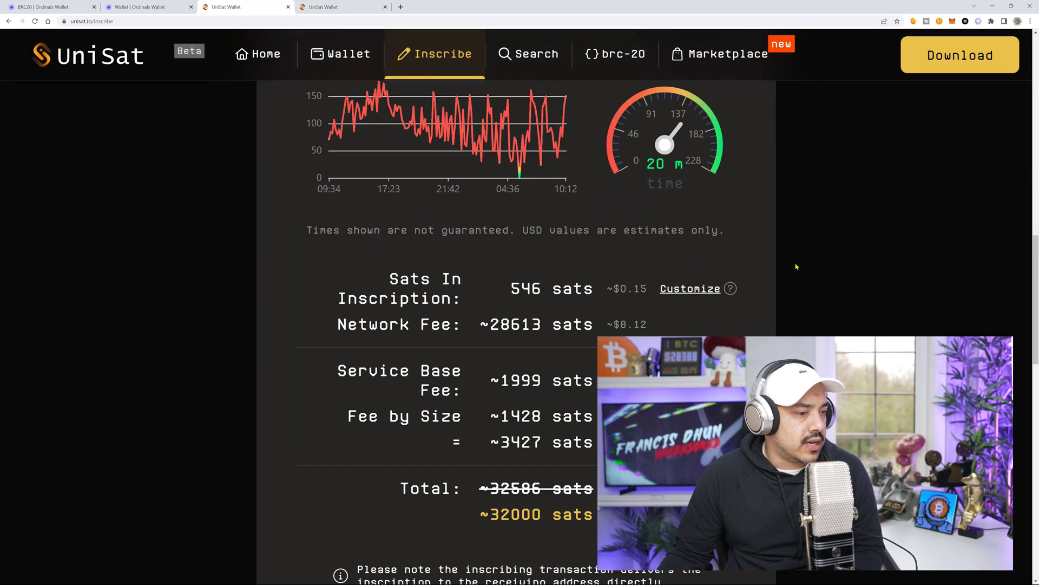
scroll(792, 268, down, 1)
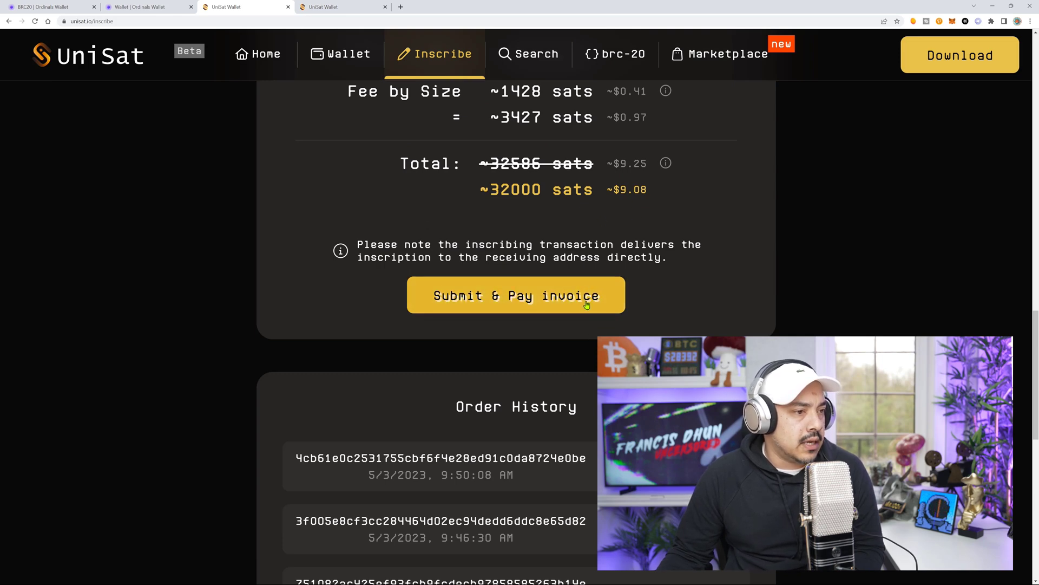
scroll(579, 319, up, 15)
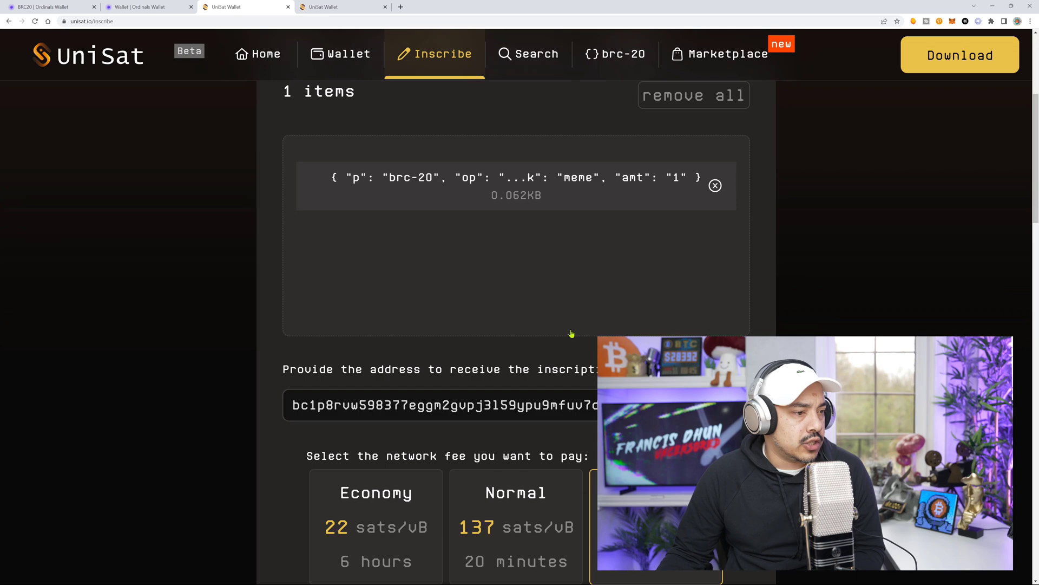
scroll(571, 335, down, 2)
scroll(572, 335, up, 3)
scroll(568, 325, down, 12)
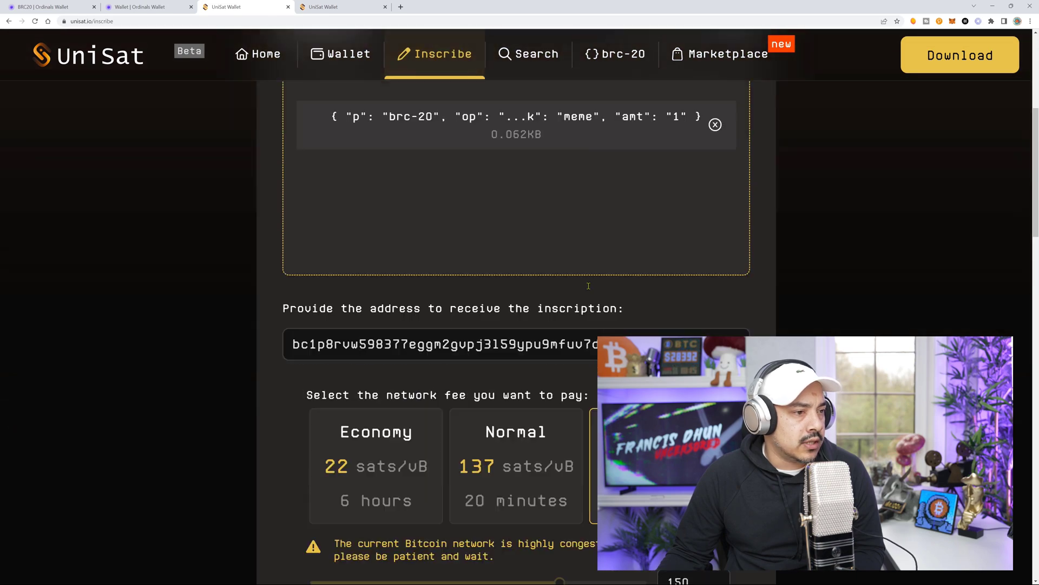
Step: Submit the inscription order to get the 0.00033 BTC payment invoice
click(555, 377)
scroll(714, 267, down, 1)
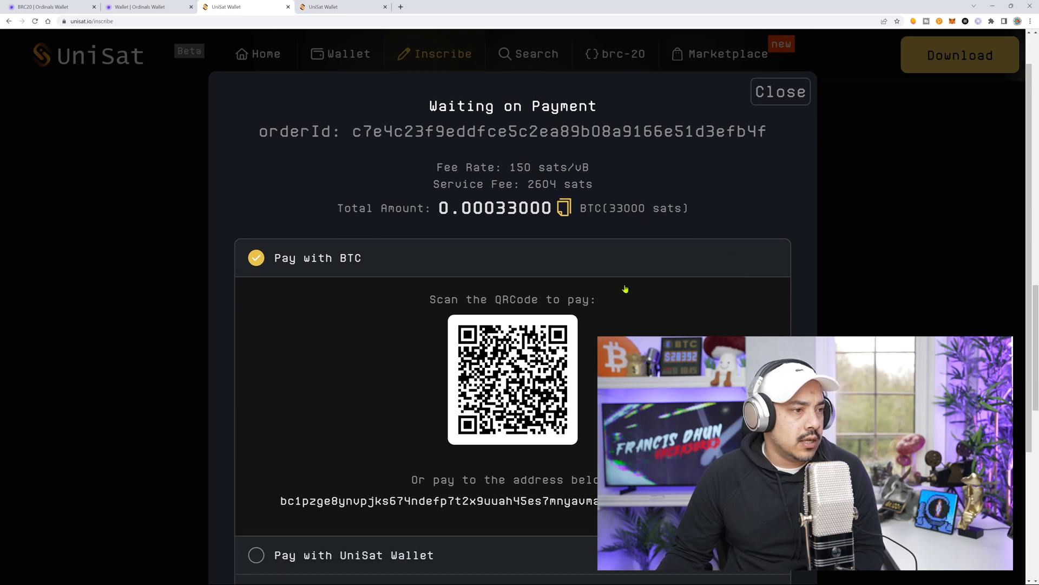
scroll(643, 309, down, 2)
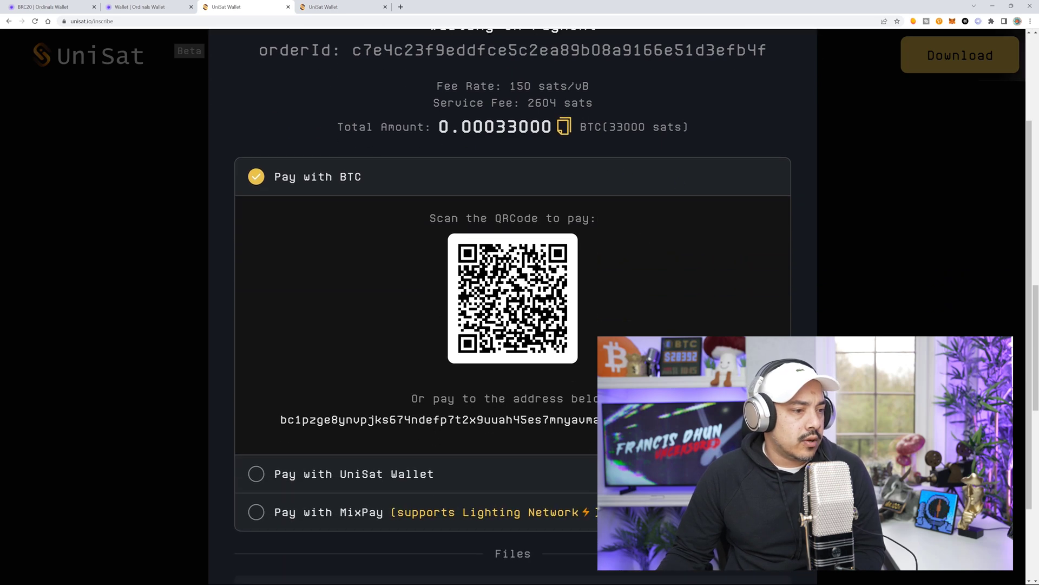
Step: Pay the 0.00033 BTC invoice from Xverse's BTC balance, then close the wallet
click(978, 22)
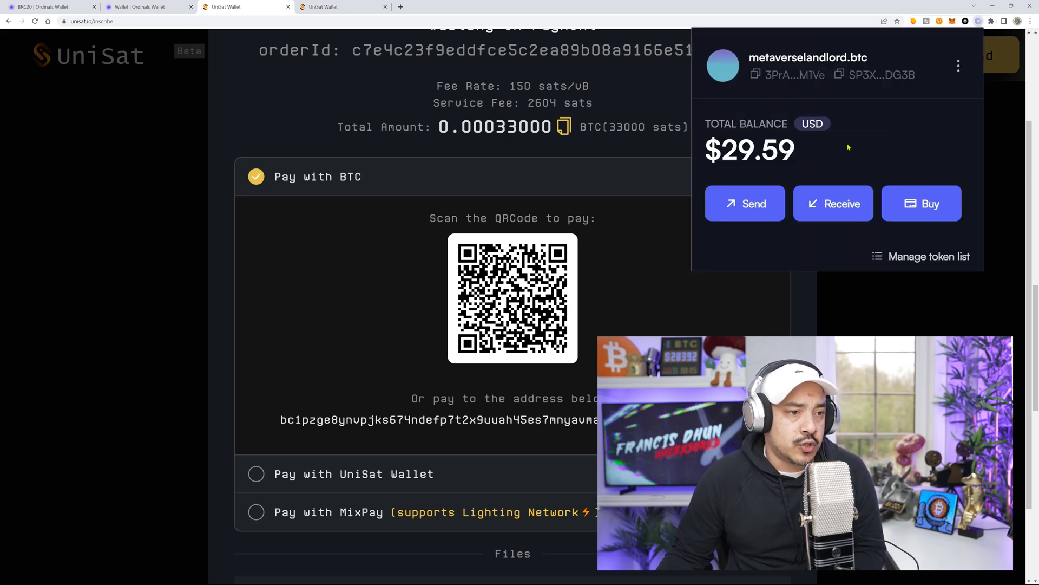
scroll(851, 159, down, 5)
scroll(844, 179, down, 1)
scroll(842, 163, up, 4)
scroll(849, 139, down, 3)
scroll(855, 133, down, 1)
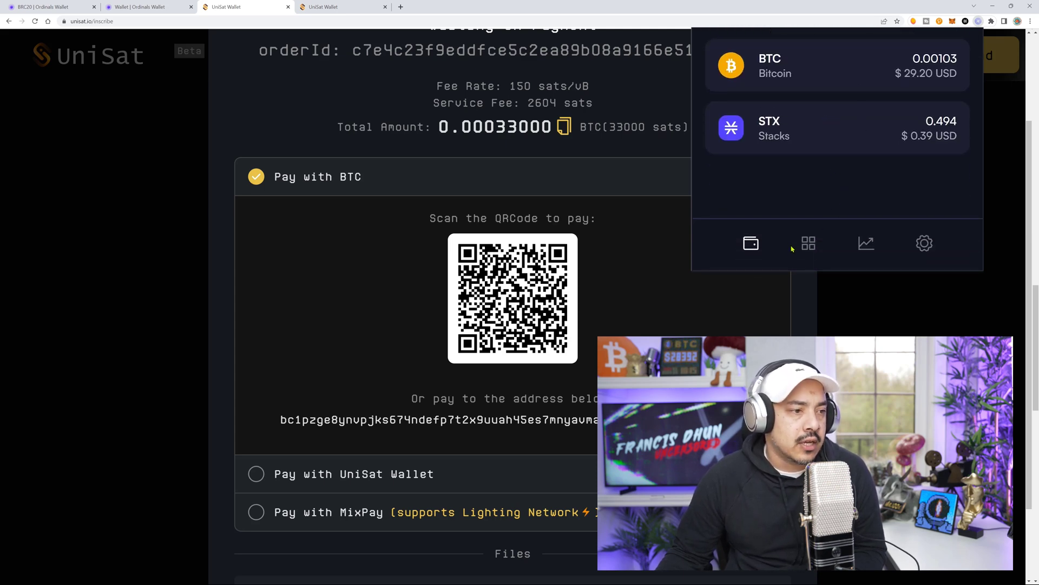
scroll(834, 198, up, 3)
click(838, 179)
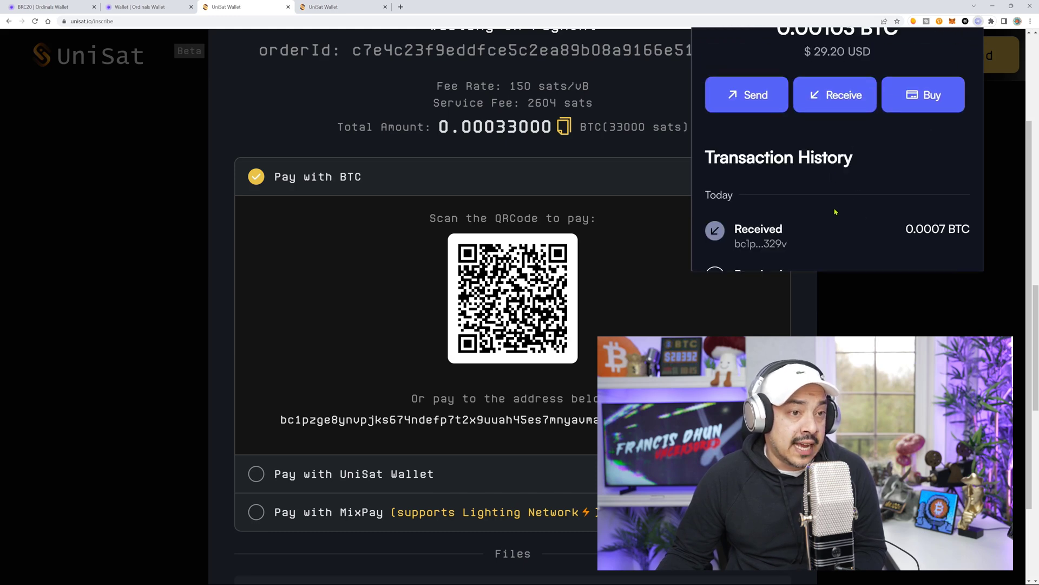
scroll(828, 195, up, 3)
scroll(812, 217, down, 1)
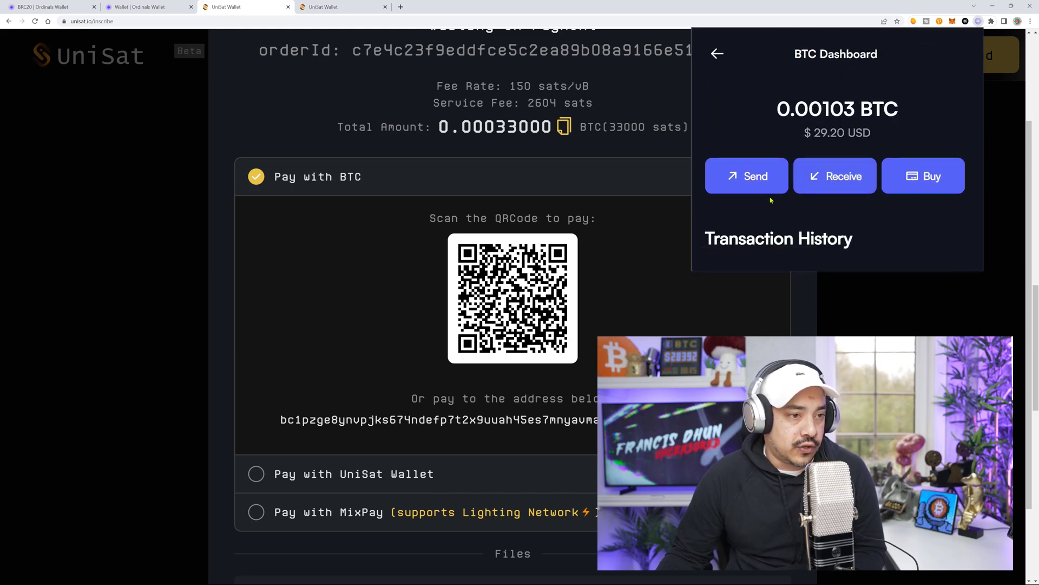
click(759, 185)
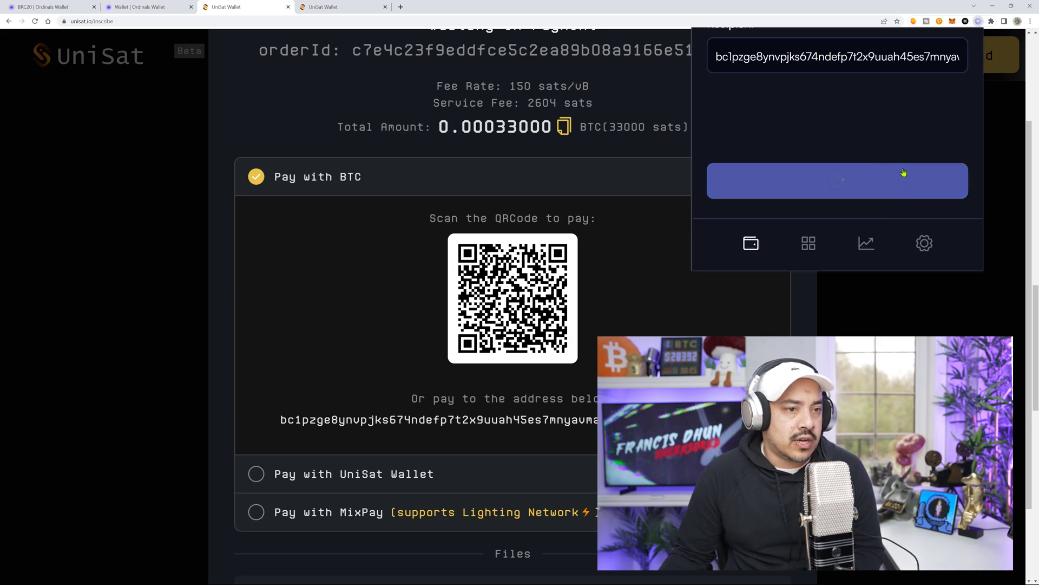
scroll(866, 124, up, 3)
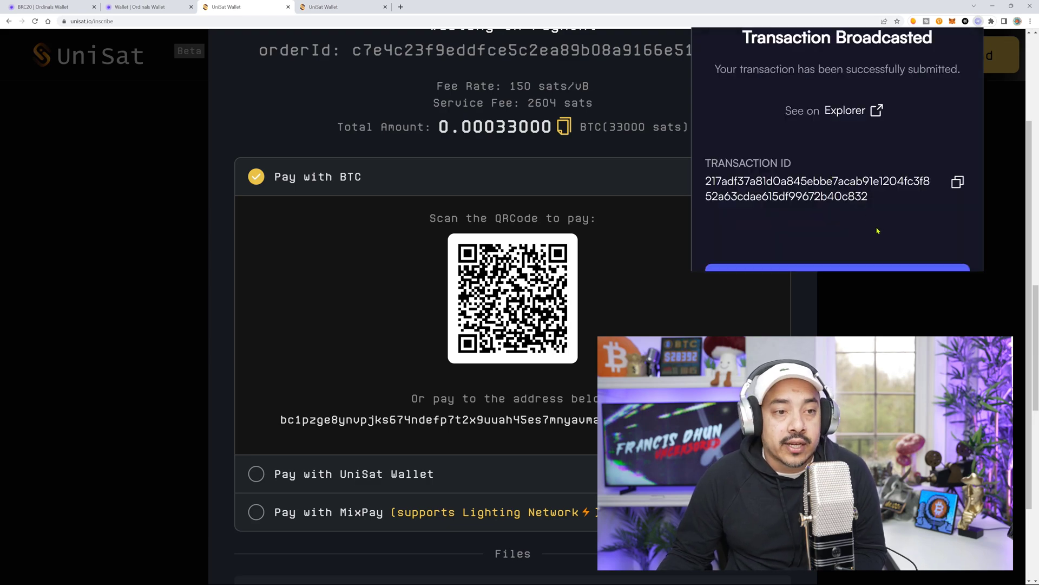
scroll(877, 231, down, 2)
click(887, 203)
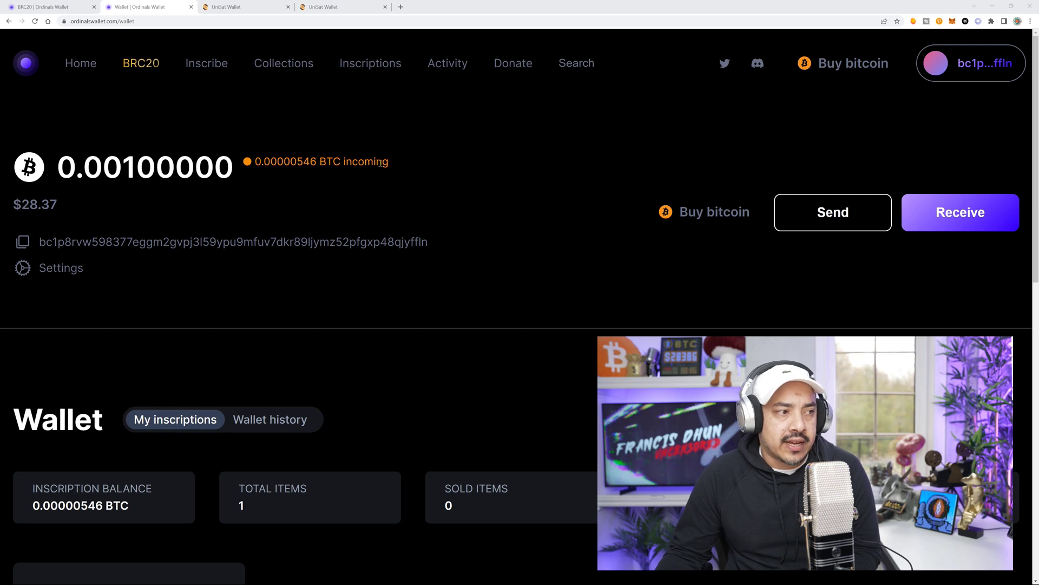
Step: Review the meme transfer inscriptions #3350559 and #3365018, then copy the wallet address
scroll(381, 161, down, 5)
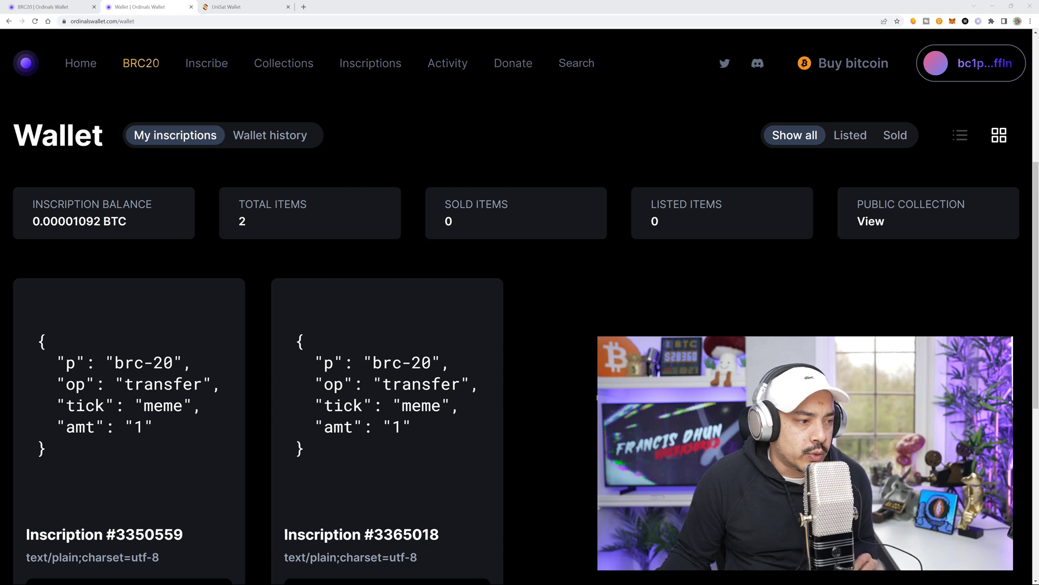
scroll(431, 366, down, 1)
scroll(348, 233, up, 6)
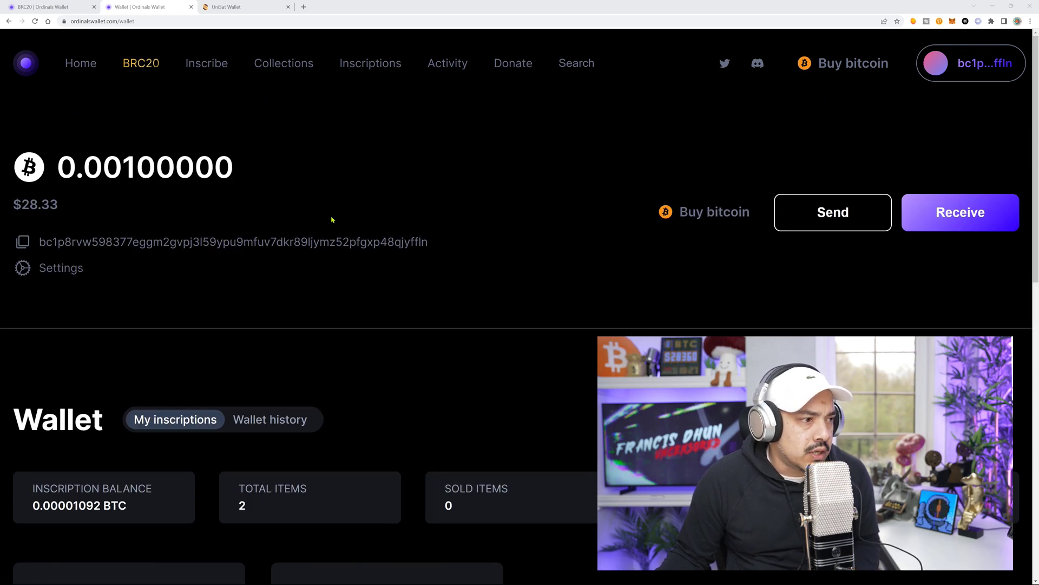
click(339, 243)
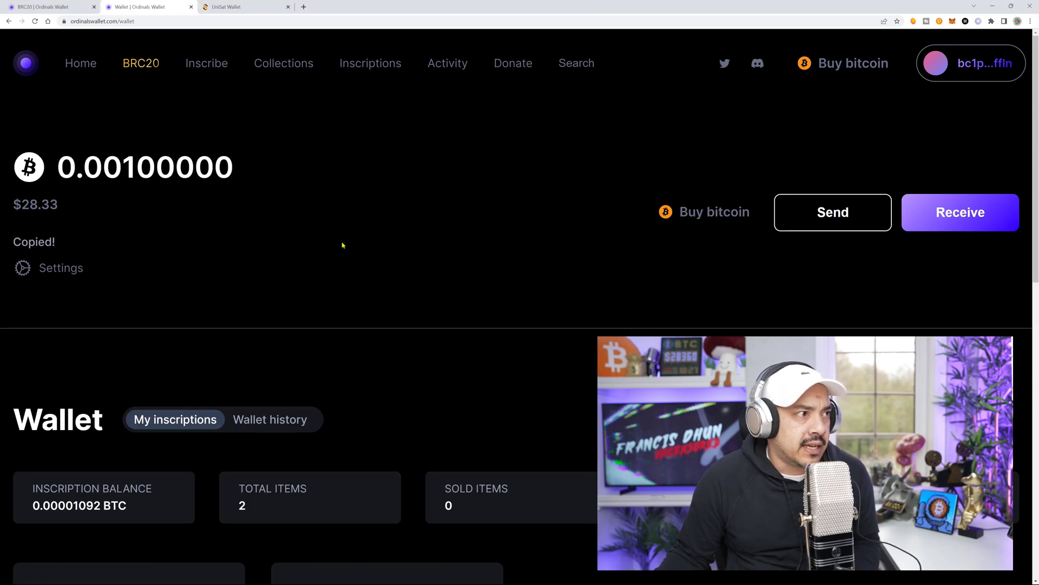
Step: Look up the copied address on UniSat's brc-20 checker, showing meme 1 transferable, 0 available
click(244, 8)
click(331, 214)
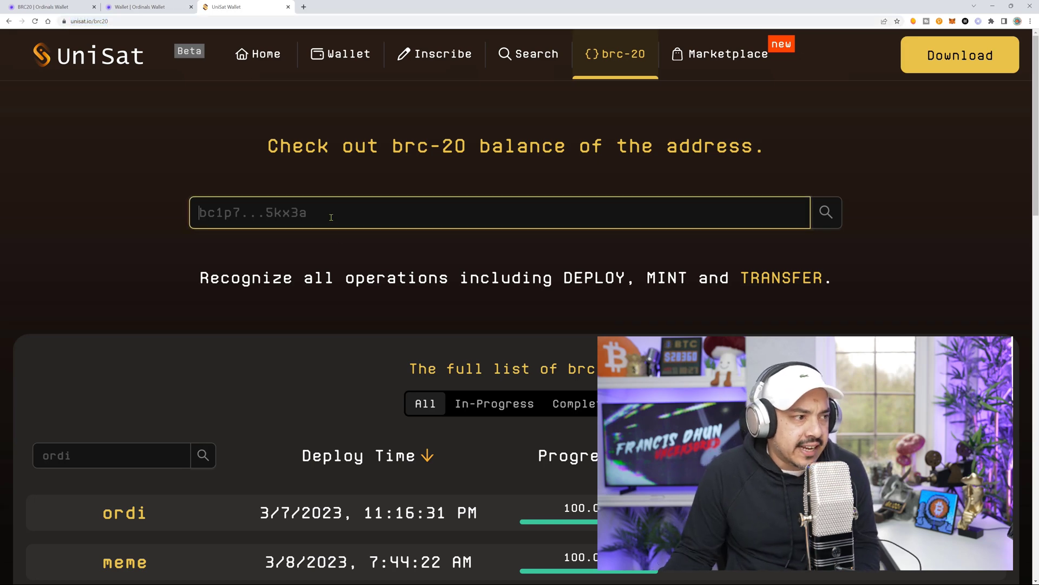
right_click(333, 212)
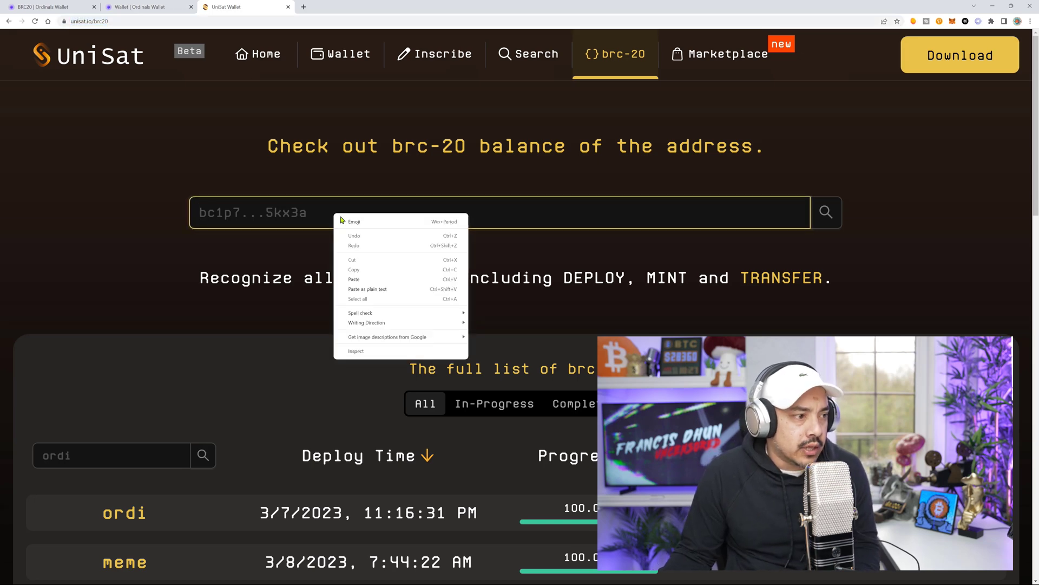
click(354, 279)
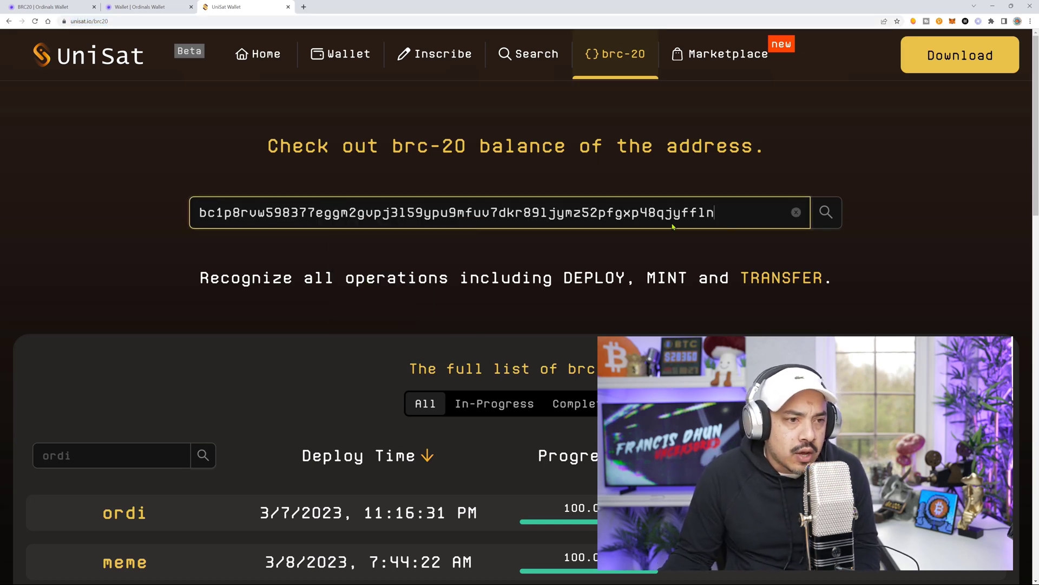
click(827, 211)
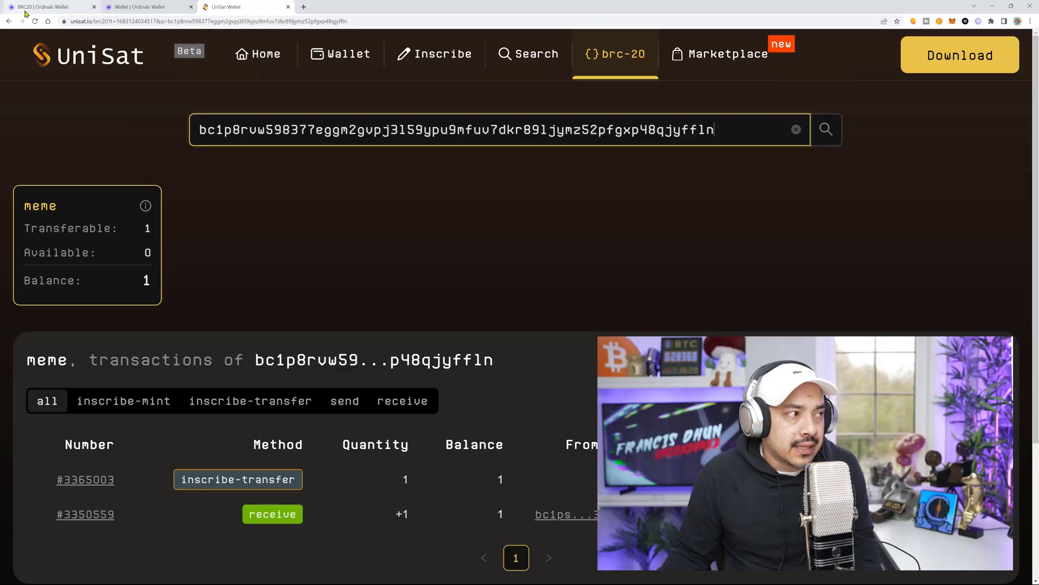
Step: Return to Ordinals Wallet and review the two 1-meme inscriptions #3350559 and #3365018
click(25, 8)
click(138, 7)
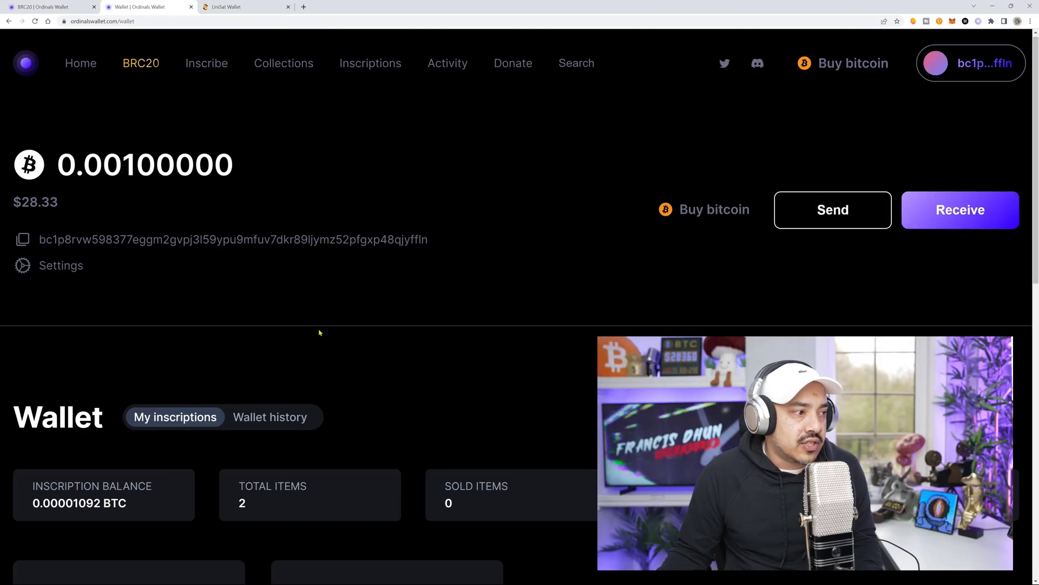
scroll(319, 333, down, 5)
scroll(422, 360, down, 2)
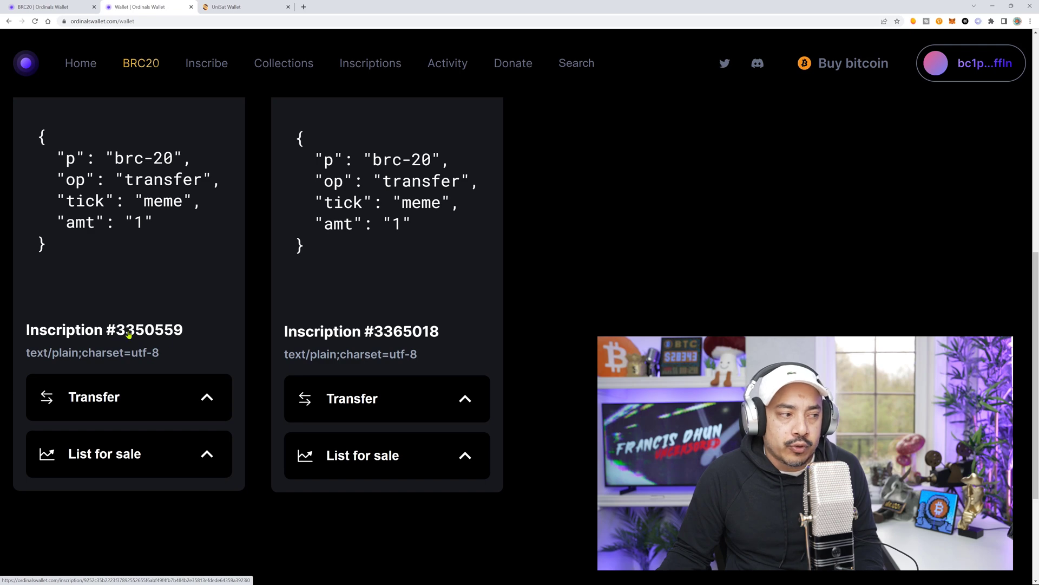
scroll(234, 359, down, 2)
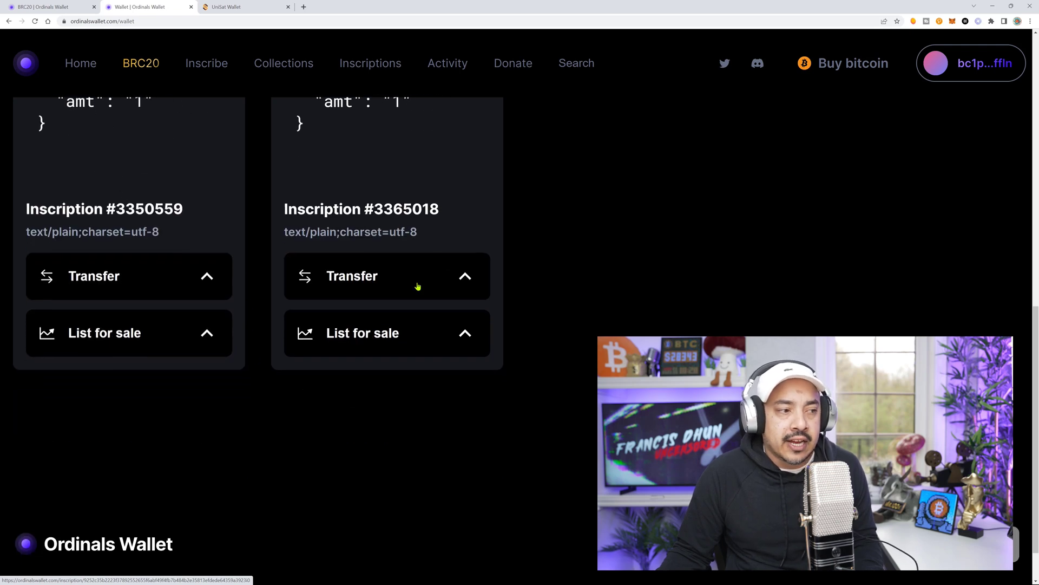
scroll(444, 265, up, 1)
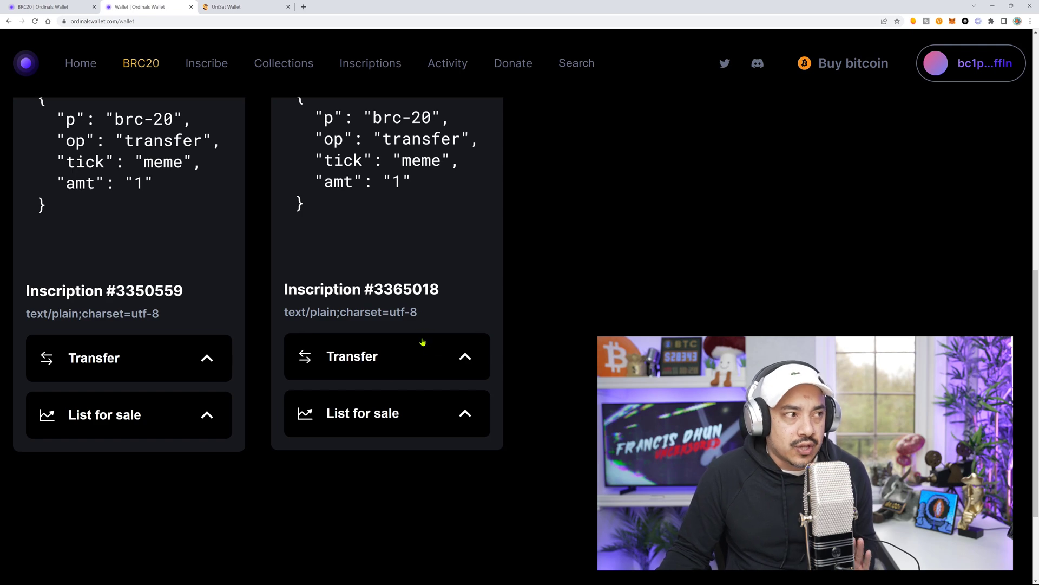
Step: Browse the $MEME listings in the BRC20 collections list, priced around $65–$72 per token
click(49, 6)
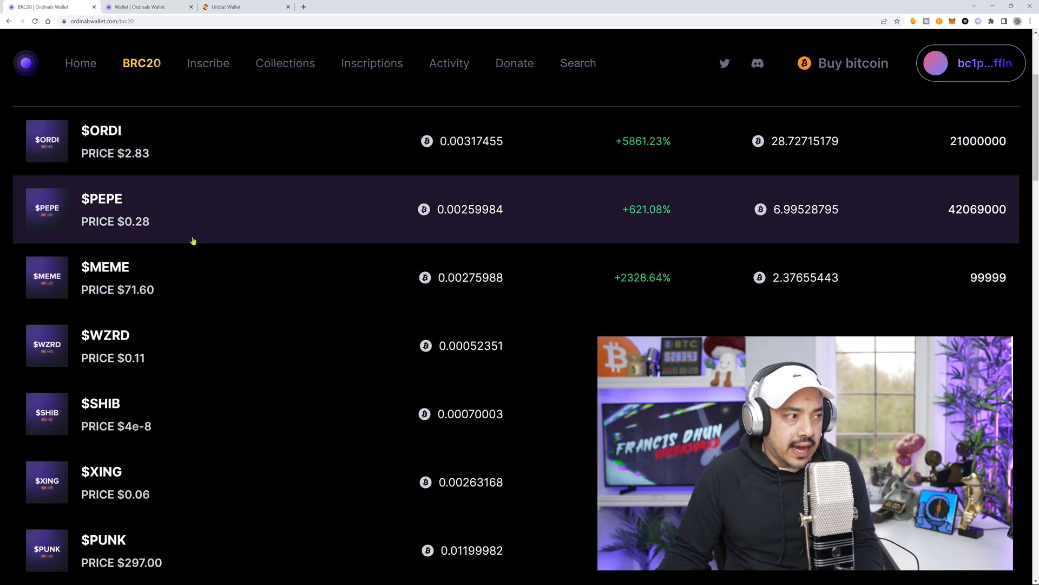
scroll(189, 276, down, 2)
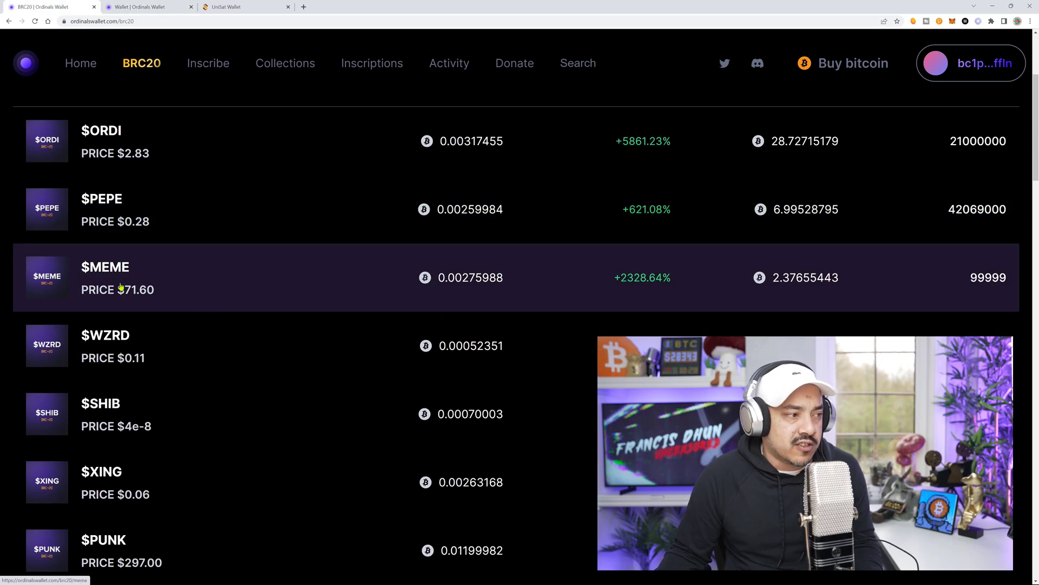
click(74, 268)
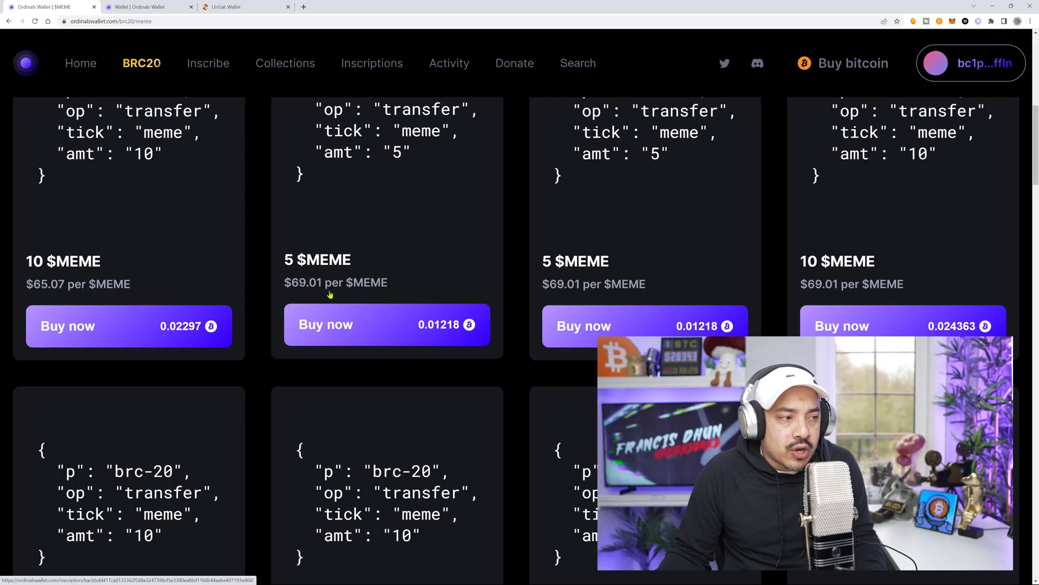
scroll(514, 343, down, 5)
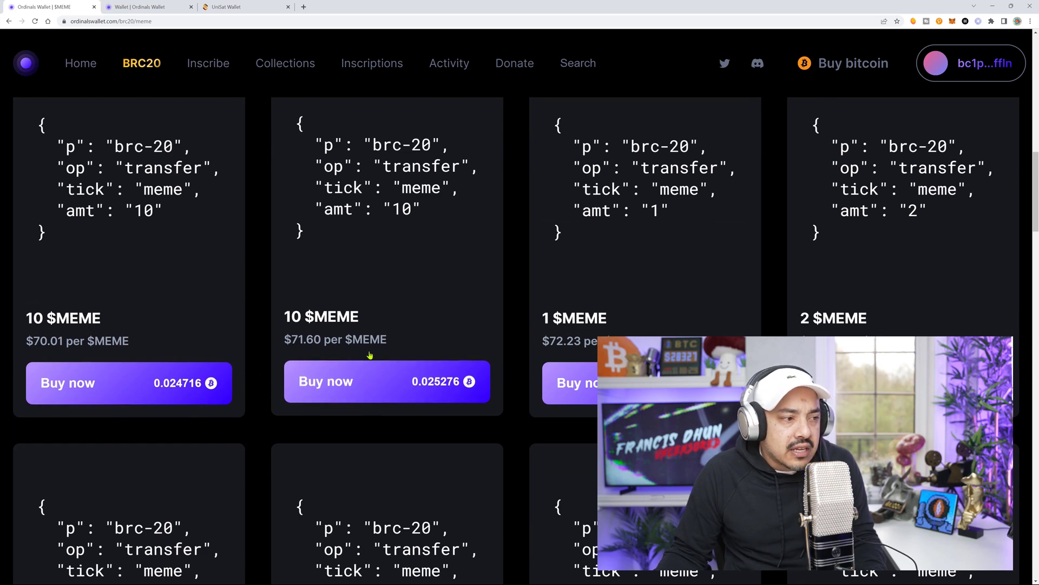
scroll(400, 357, up, 10)
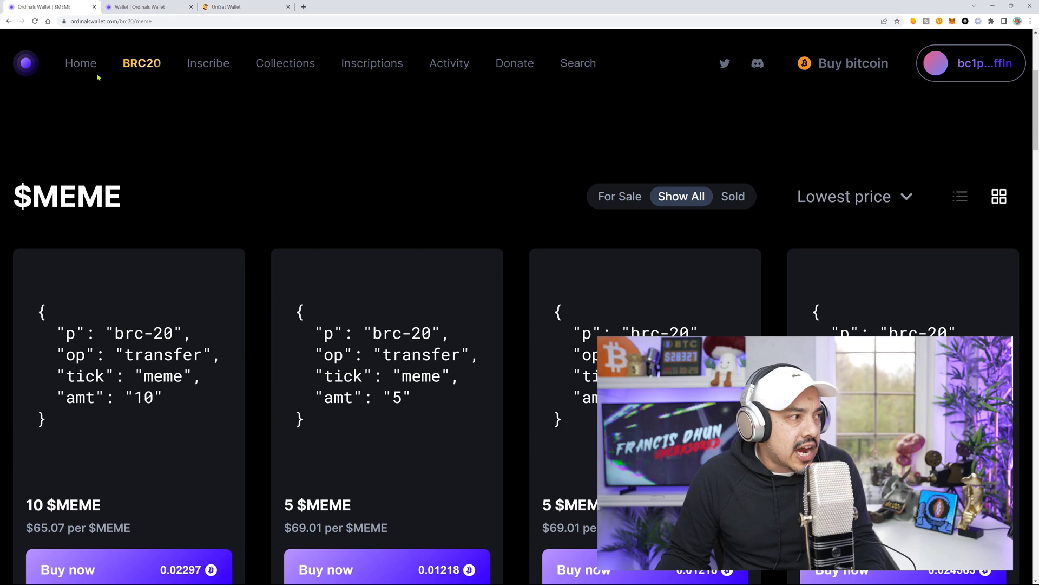
Step: Navigate from the home page through the BRC20 list back to the wallet page
click(95, 71)
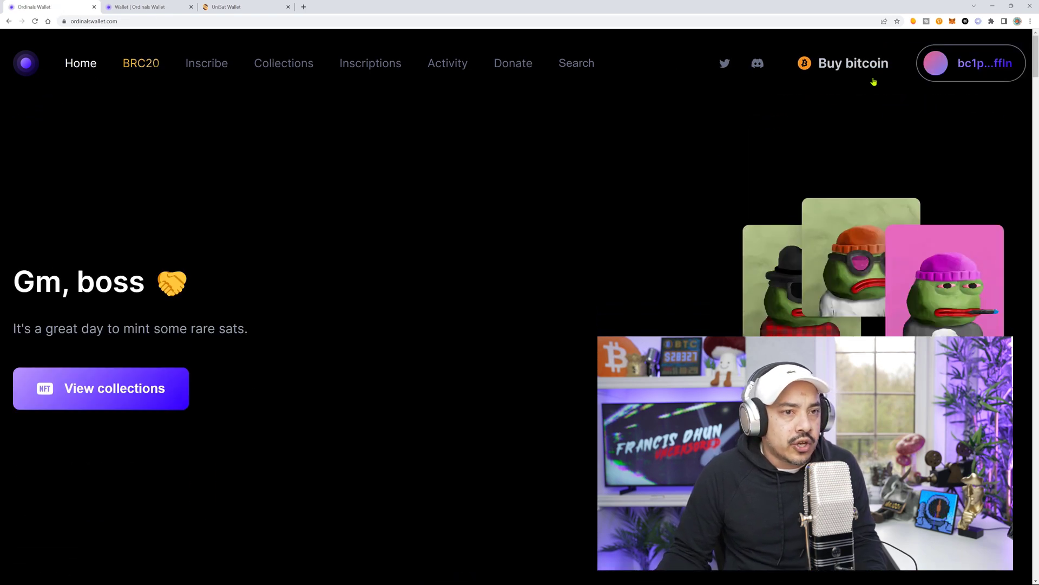
click(978, 63)
scroll(505, 199, down, 10)
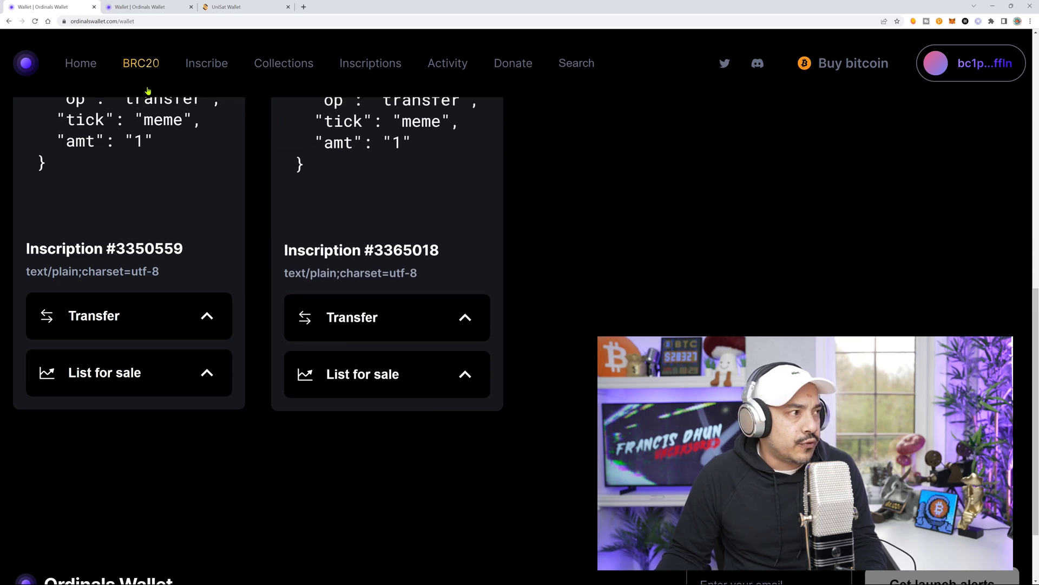
click(140, 7)
scroll(174, 274, up, 10)
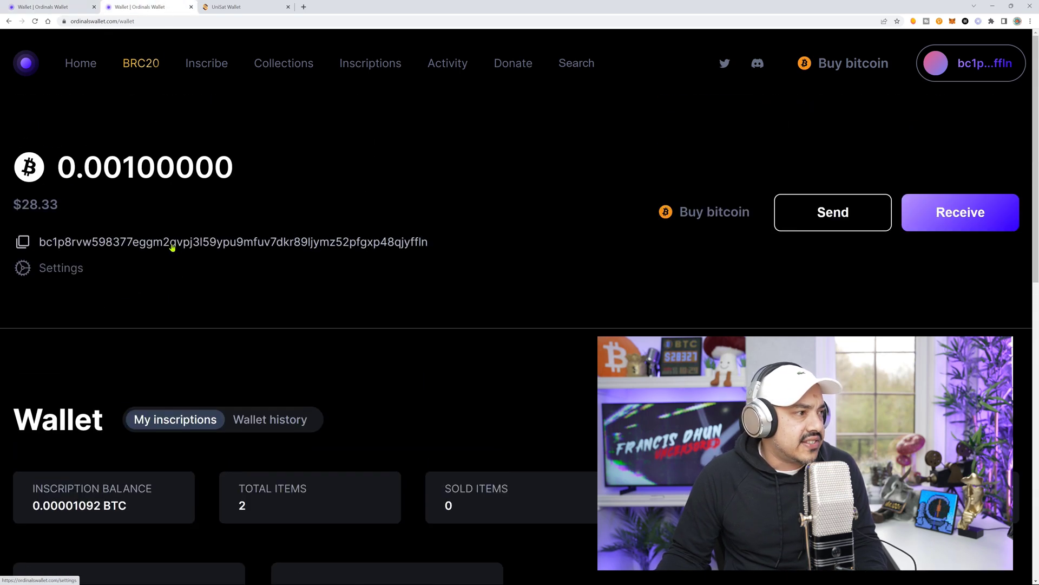
click(155, 67)
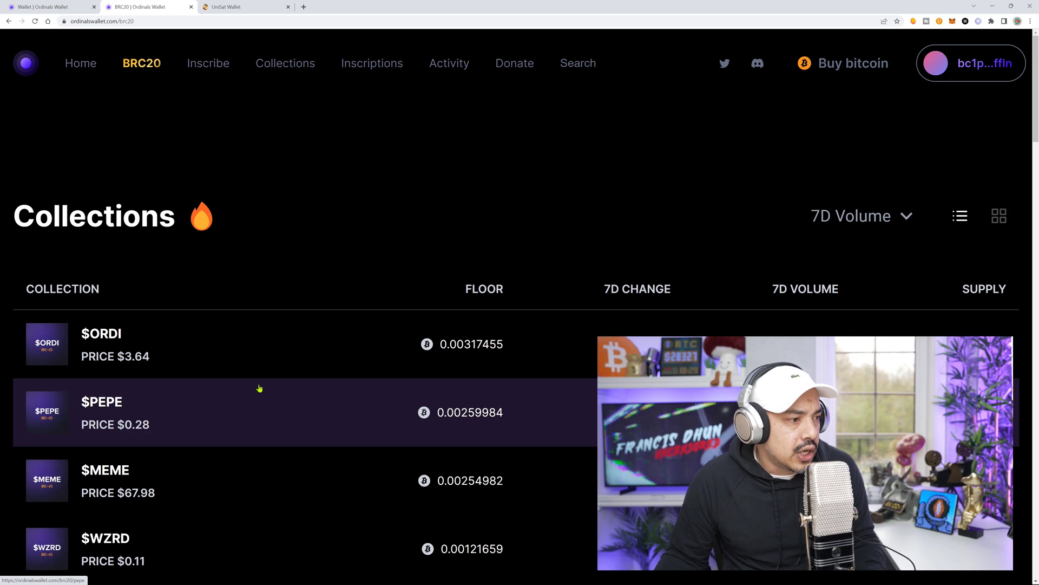
scroll(162, 437, down, 2)
scroll(157, 441, up, 1)
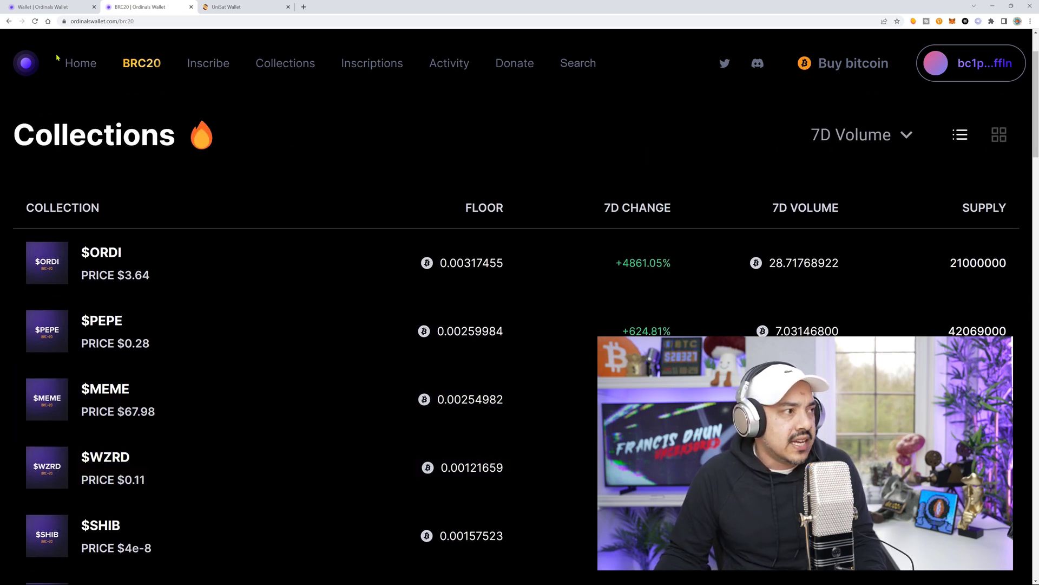
click(996, 66)
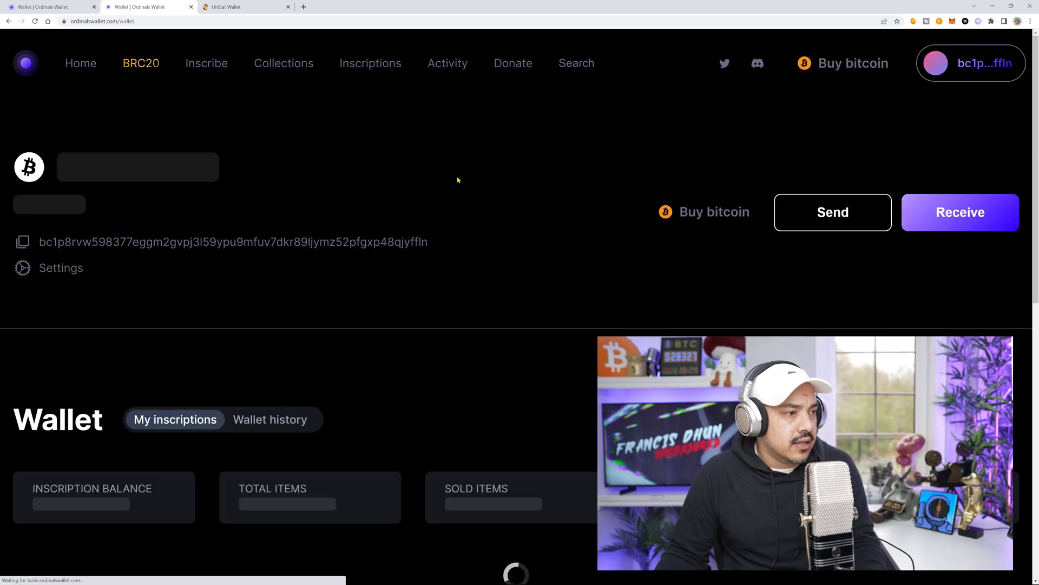
Step: List Inscription #3365018 for sale at 69.01 USD and unlock the wallet with its password
scroll(559, 248, down, 8)
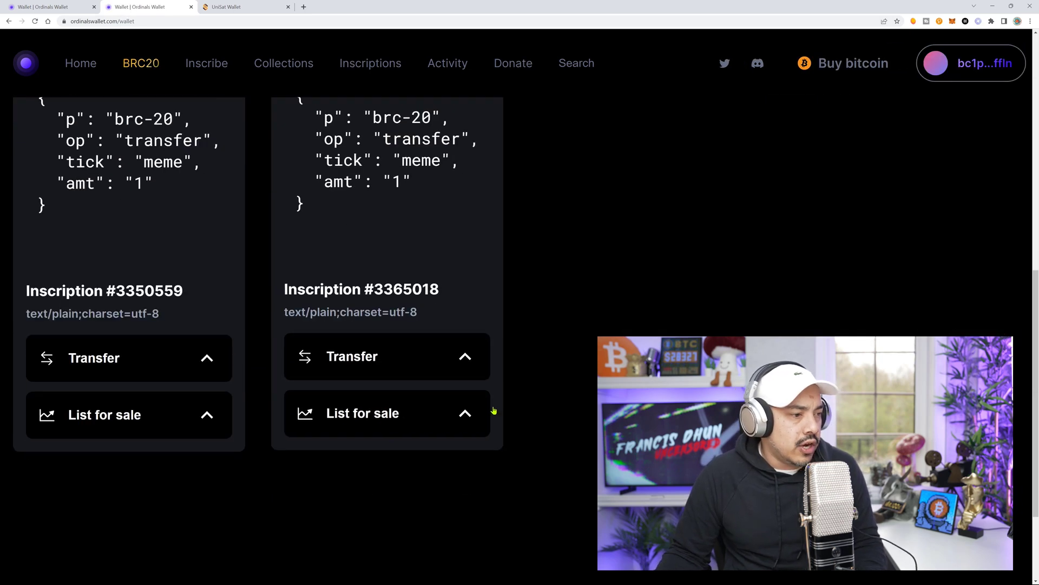
scroll(389, 317, down, 3)
click(418, 276)
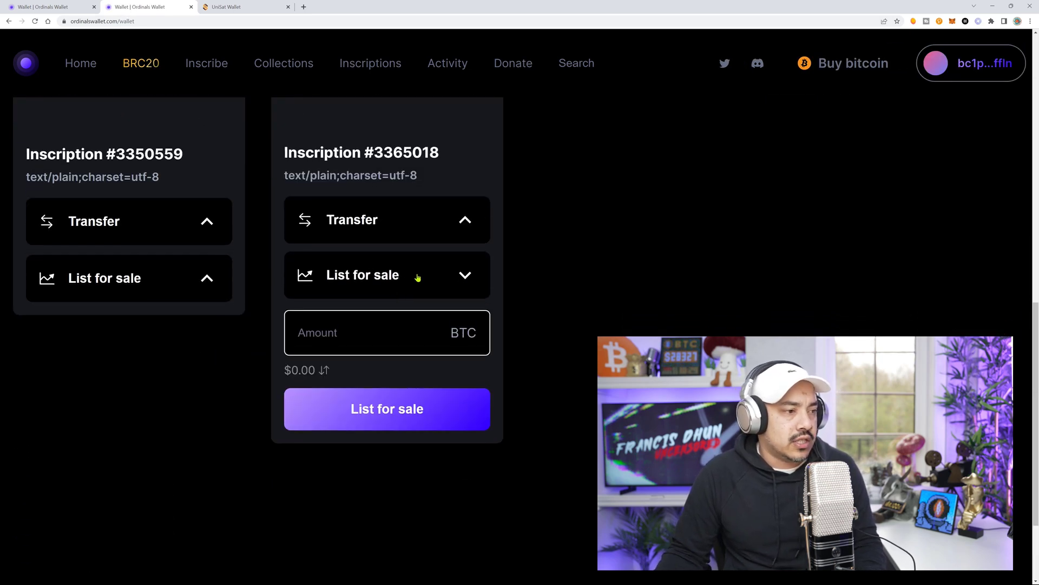
click(324, 370)
click(348, 343)
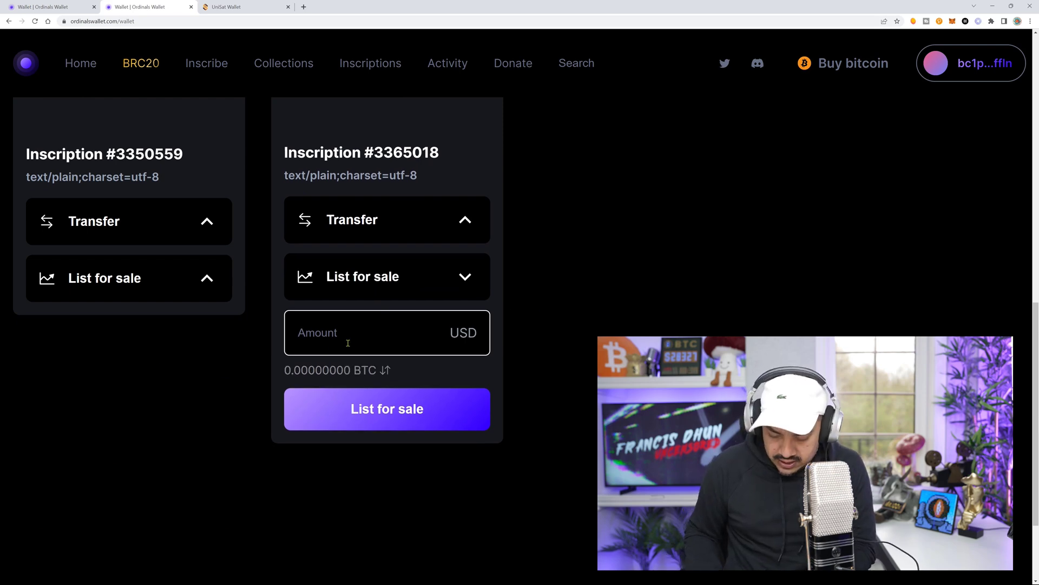
text(69)
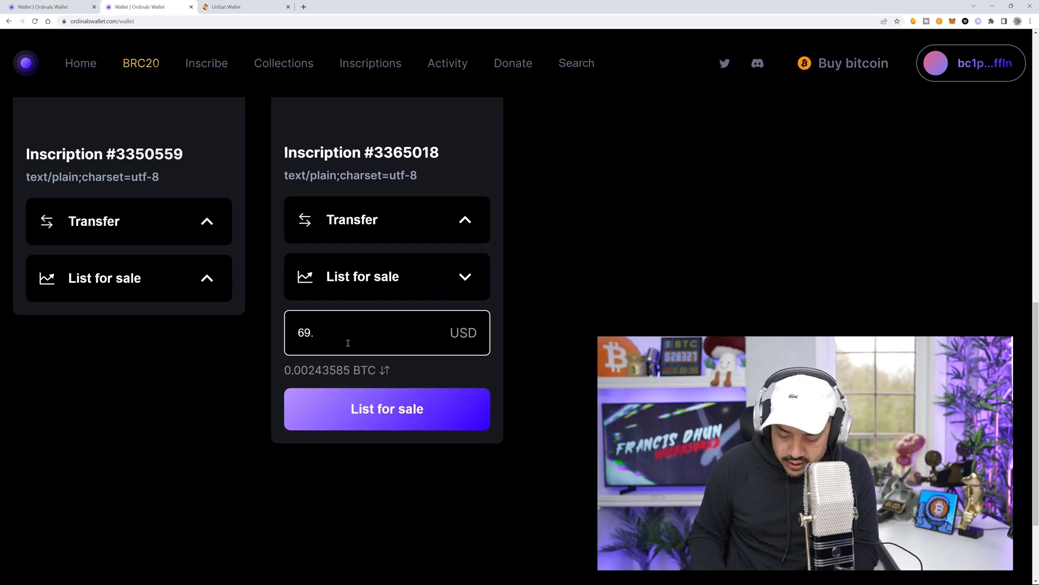
text(.01)
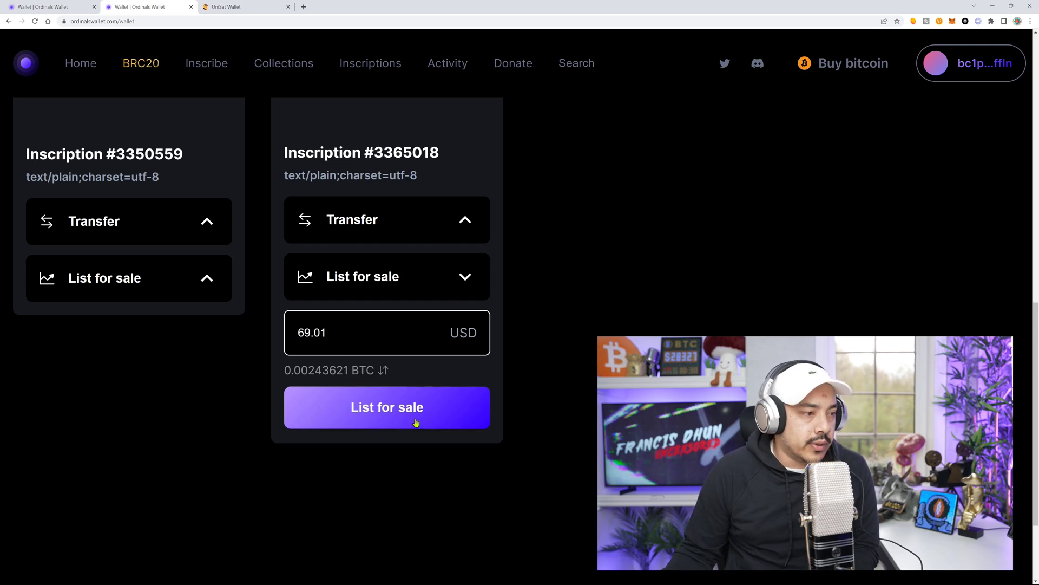
click(323, 423)
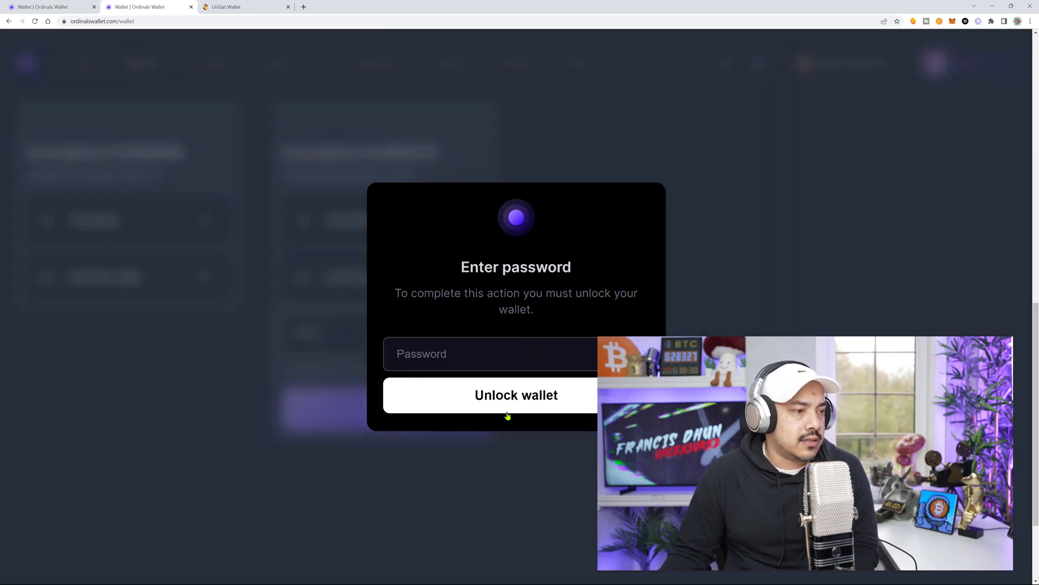
text(a)
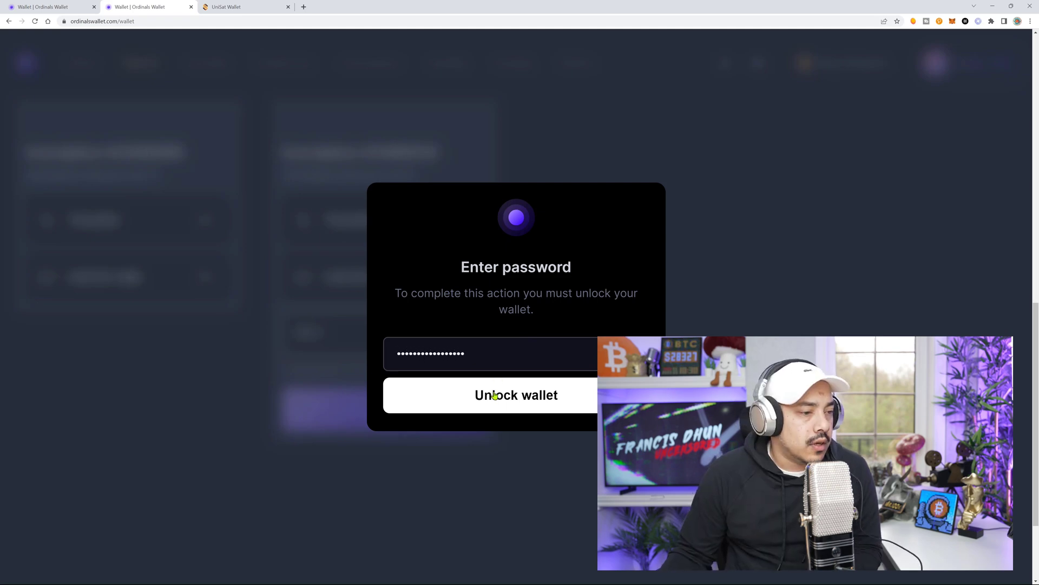
click(492, 395)
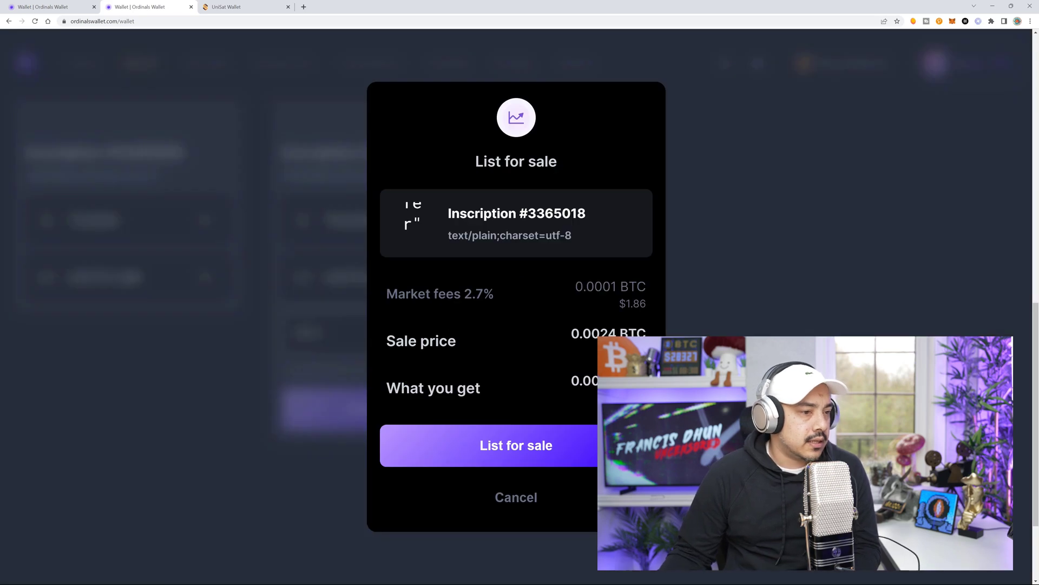
Step: Confirm the $69.01 listing of Inscription #3365018 and return to the wallet page
scroll(545, 404, down, 2)
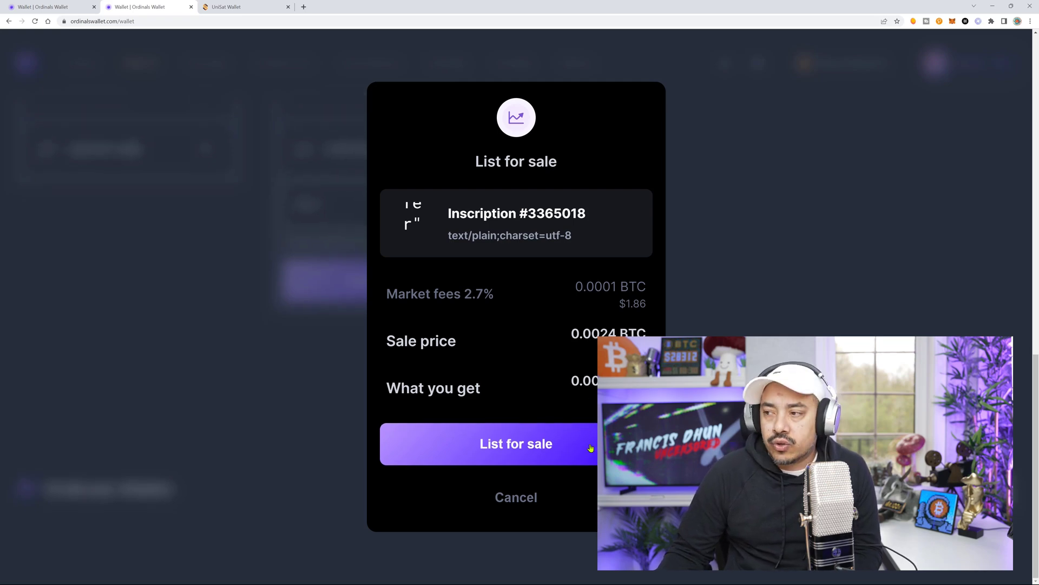
click(590, 448)
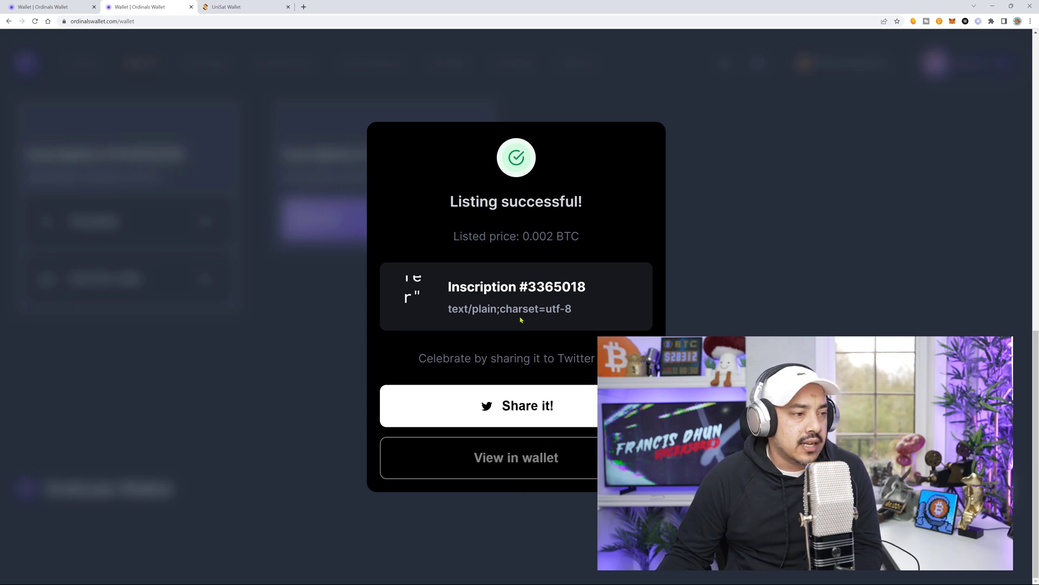
key(ctrl+1)
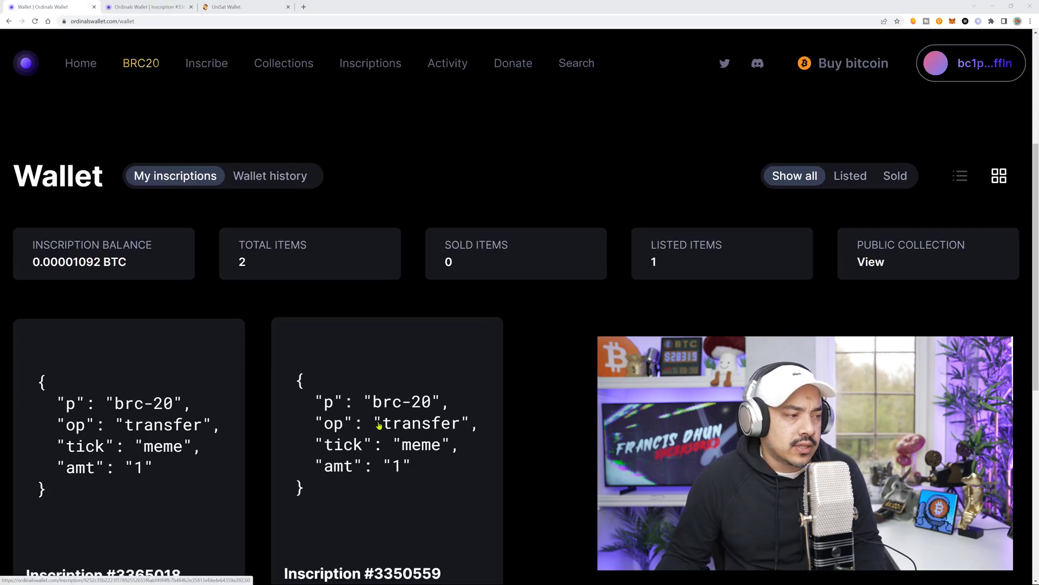
scroll(379, 425, down, 3)
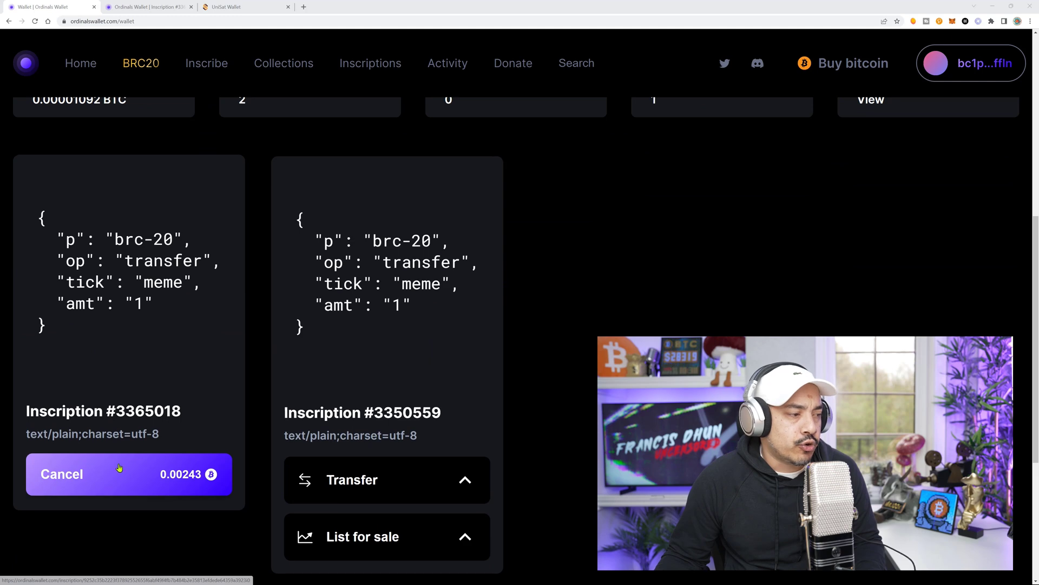